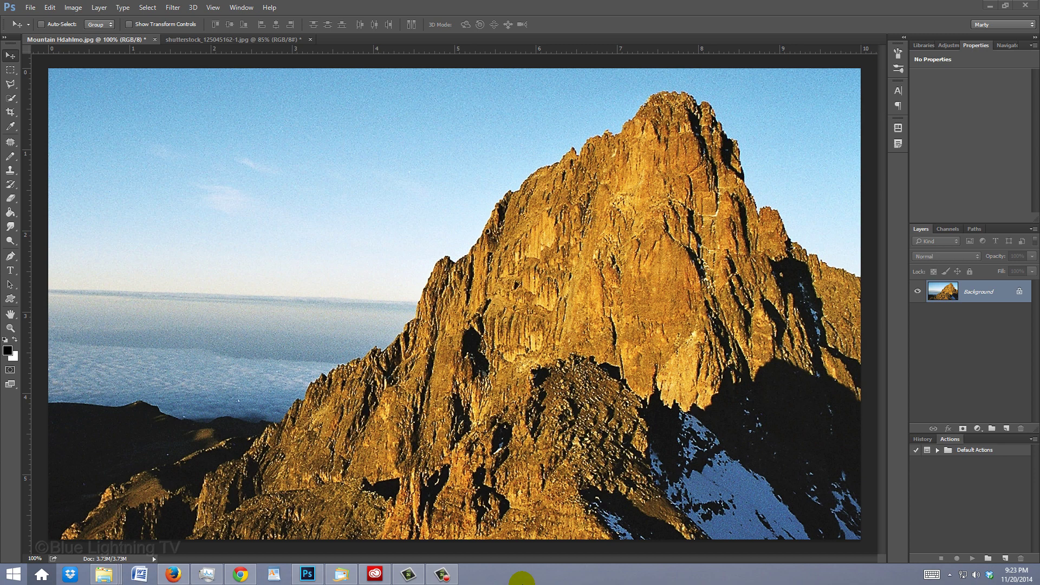
Step: Switch to the shutterstock_125045162-1.jpg portrait document
click(276, 41)
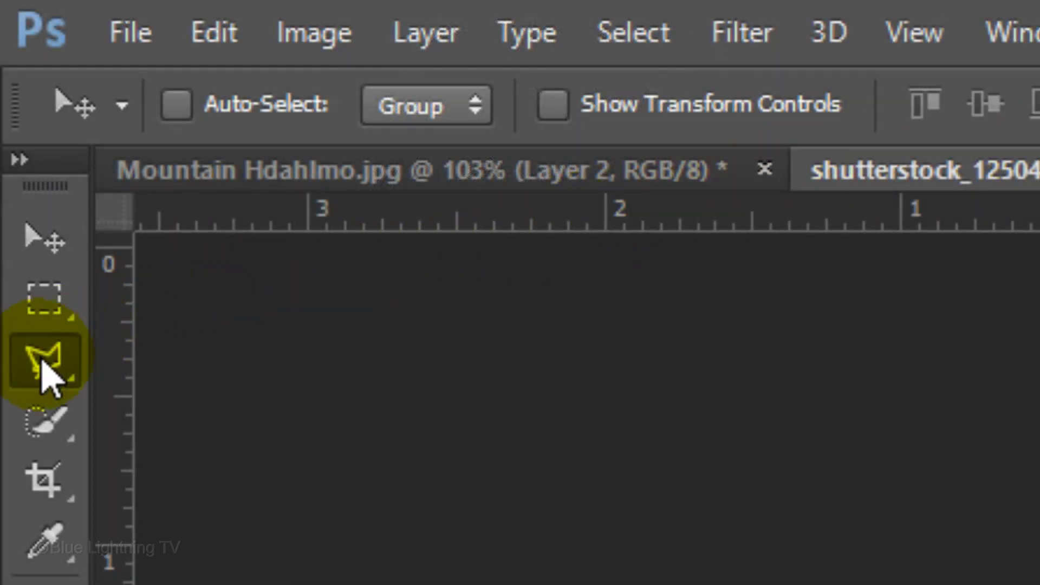
Step: Choose the Magnetic Lasso Tool from the Lasso tool group
click(47, 372)
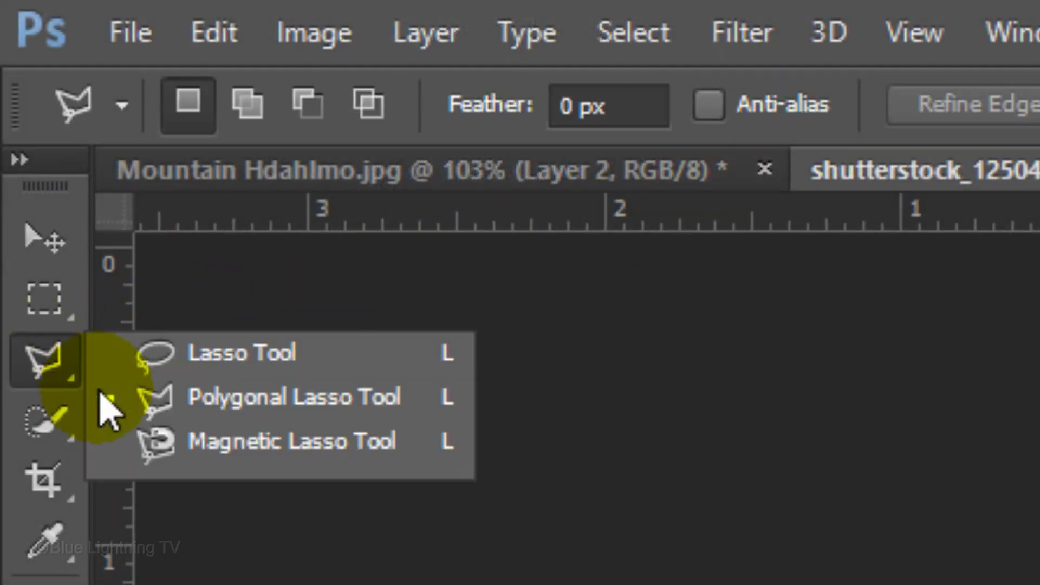
click(301, 455)
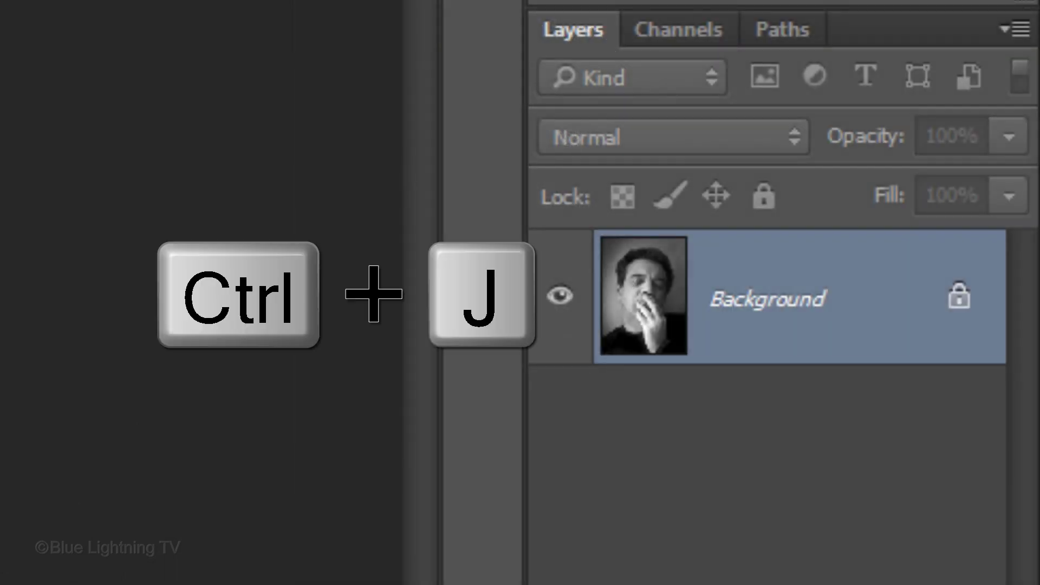
Step: Copy the selected head to Layer 1 and drag it onto the mountain photo
key(ctrl+j)
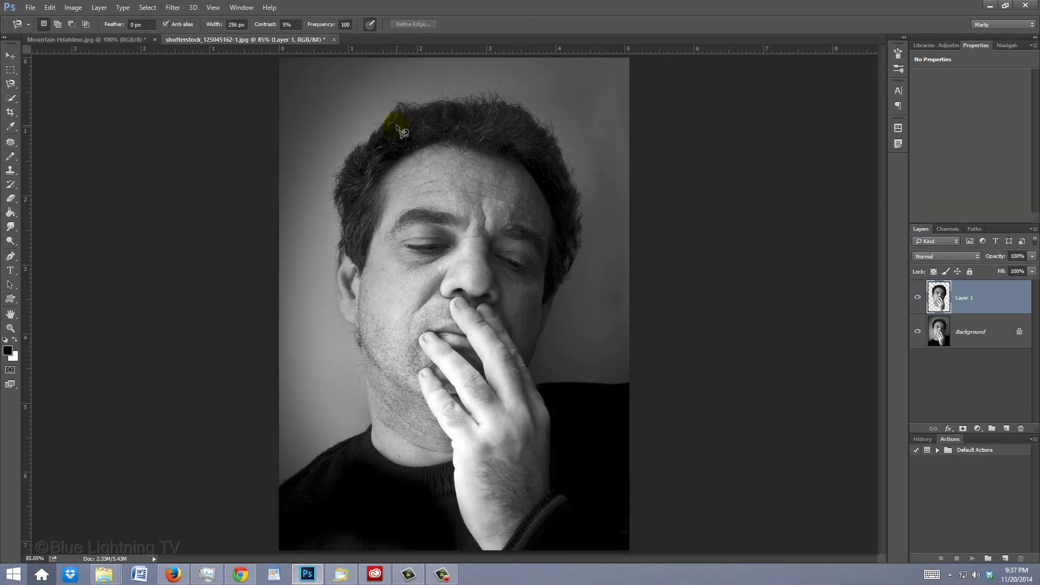
key(v)
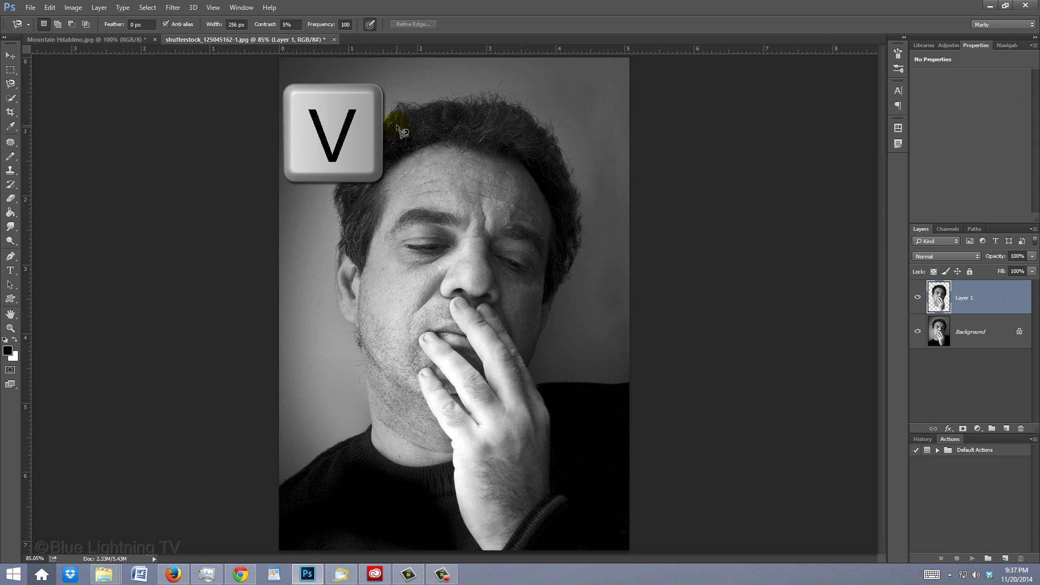
drag(425, 262, 552, 297)
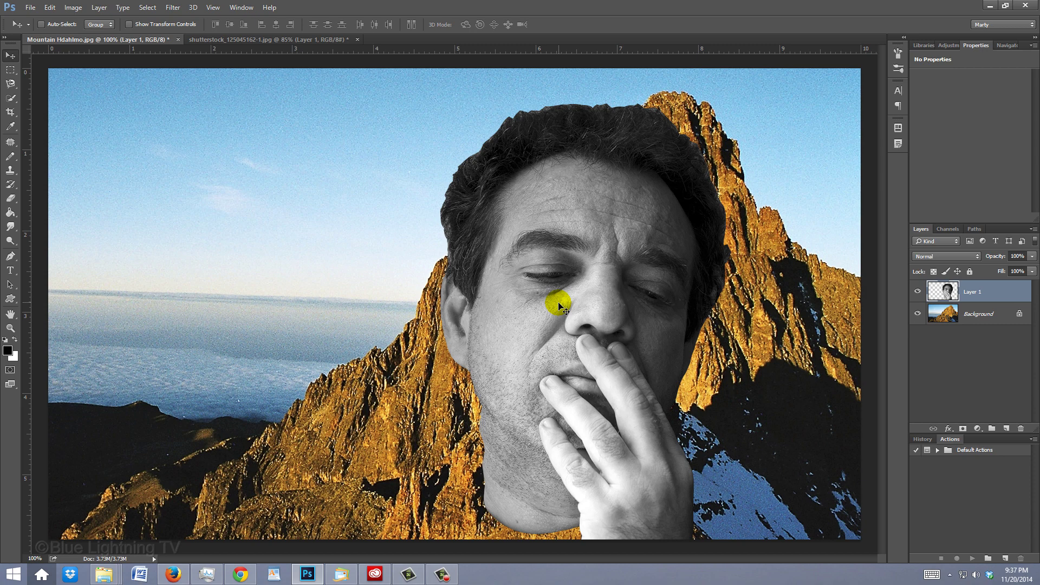
Step: Scale the face to about 64%, rotate it 9.3° and commit it on the mountain peak
key(ctrl+t)
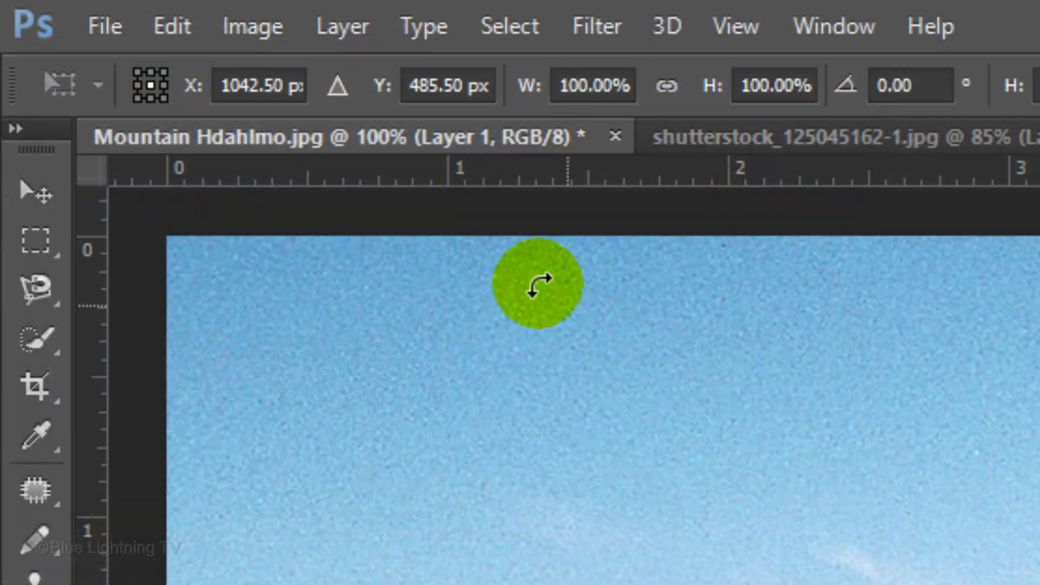
click(51, 10)
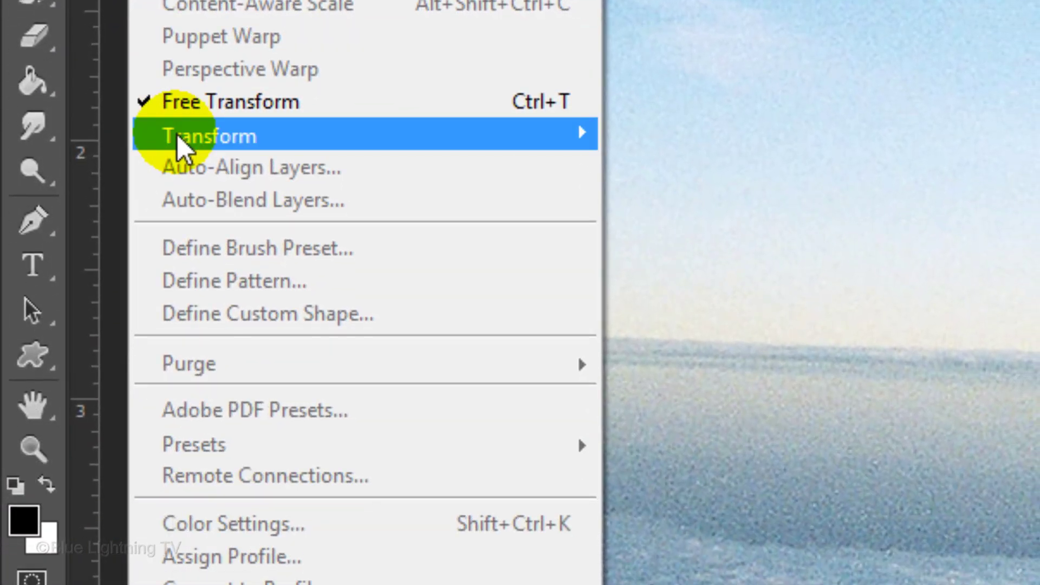
mouse_move(178, 134)
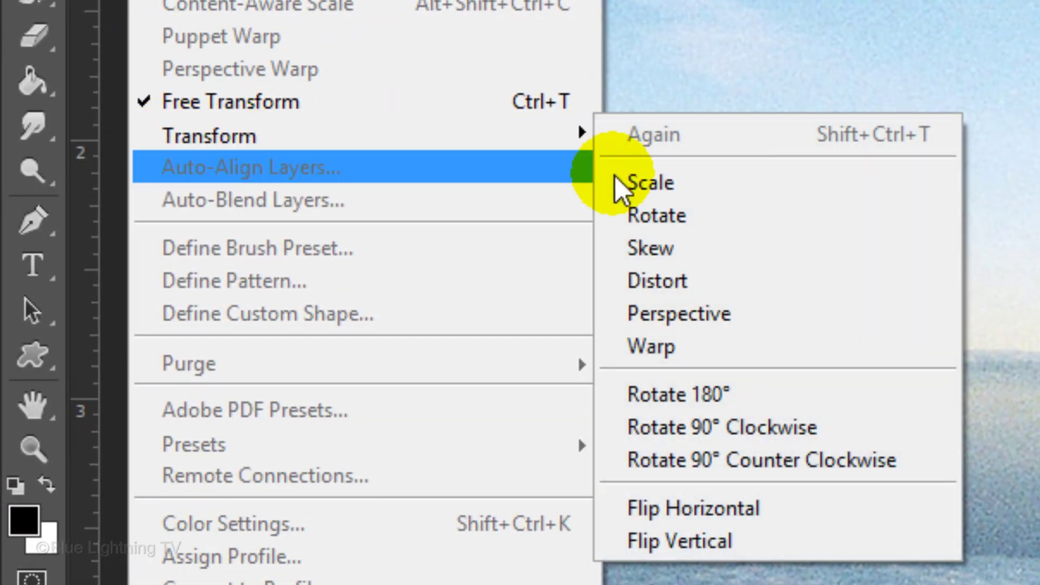
click(697, 507)
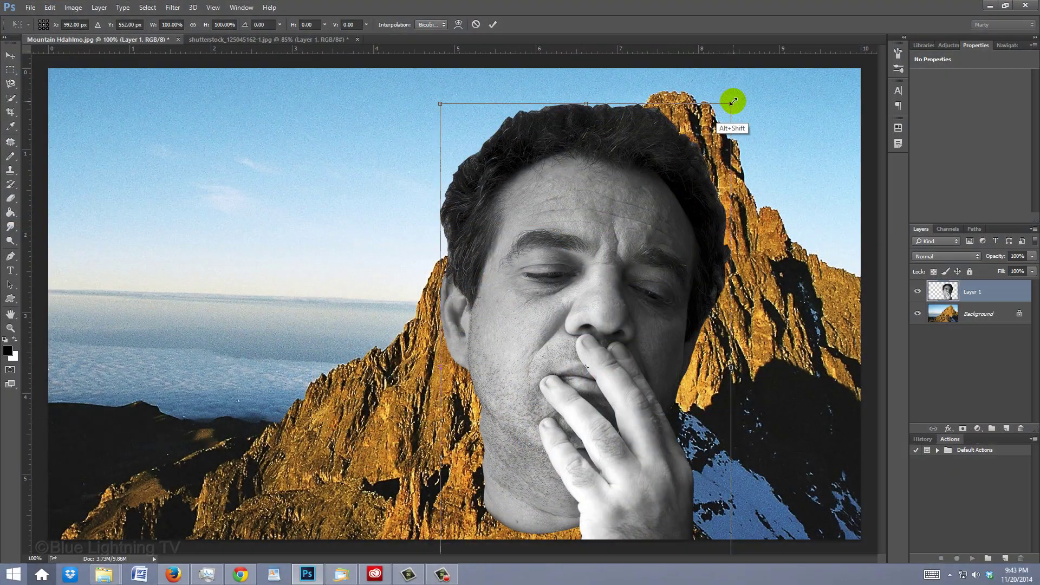
drag(732, 100, 670, 181)
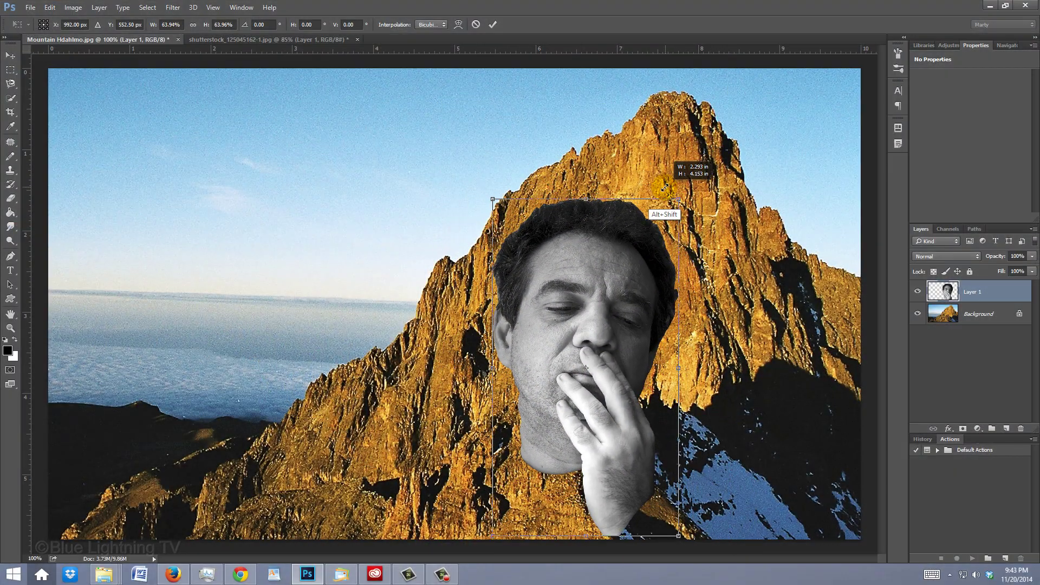
drag(665, 188, 665, 189)
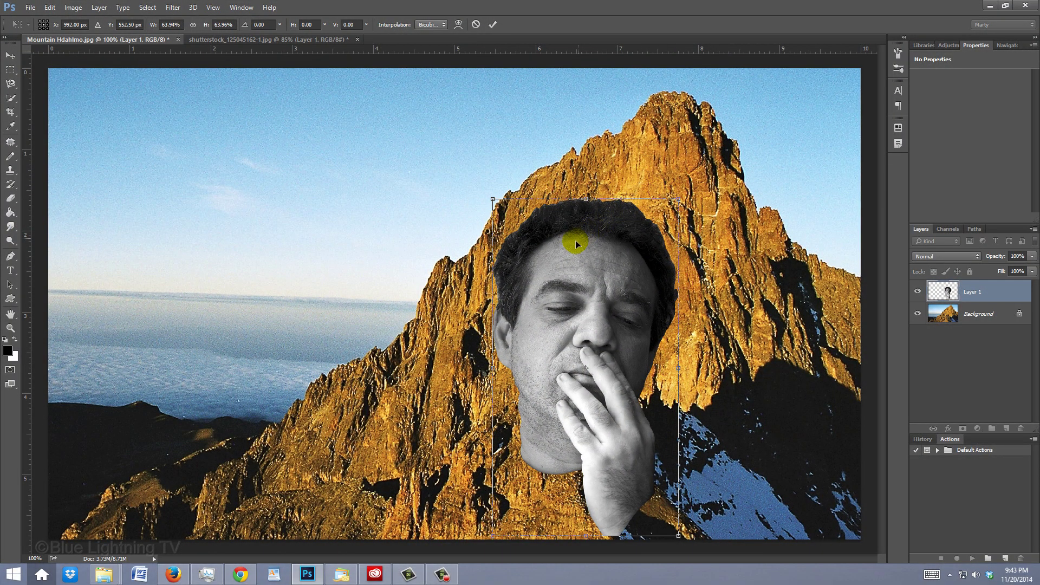
drag(571, 250, 590, 220)
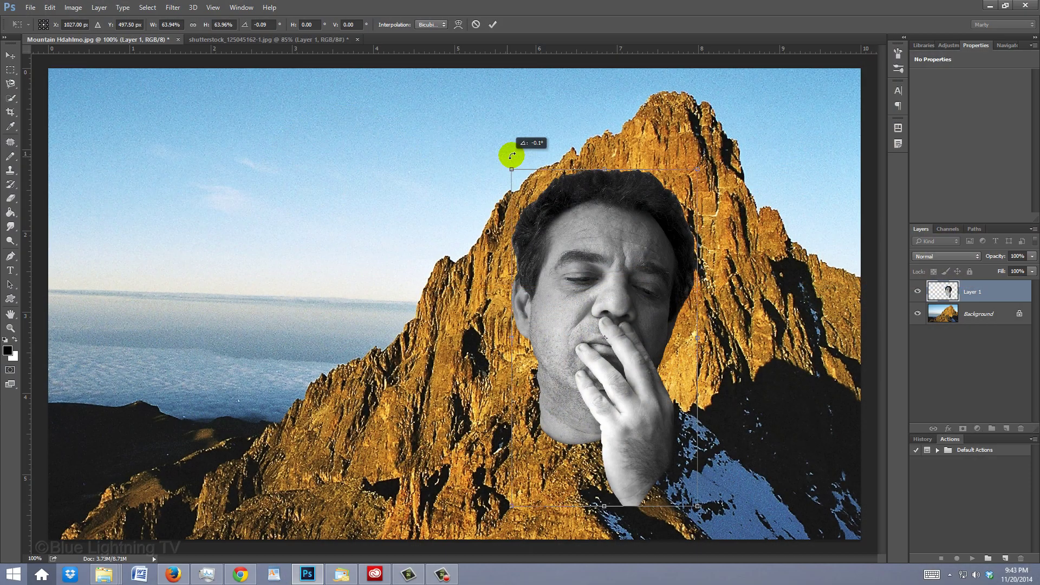
drag(346, 198, 518, 174)
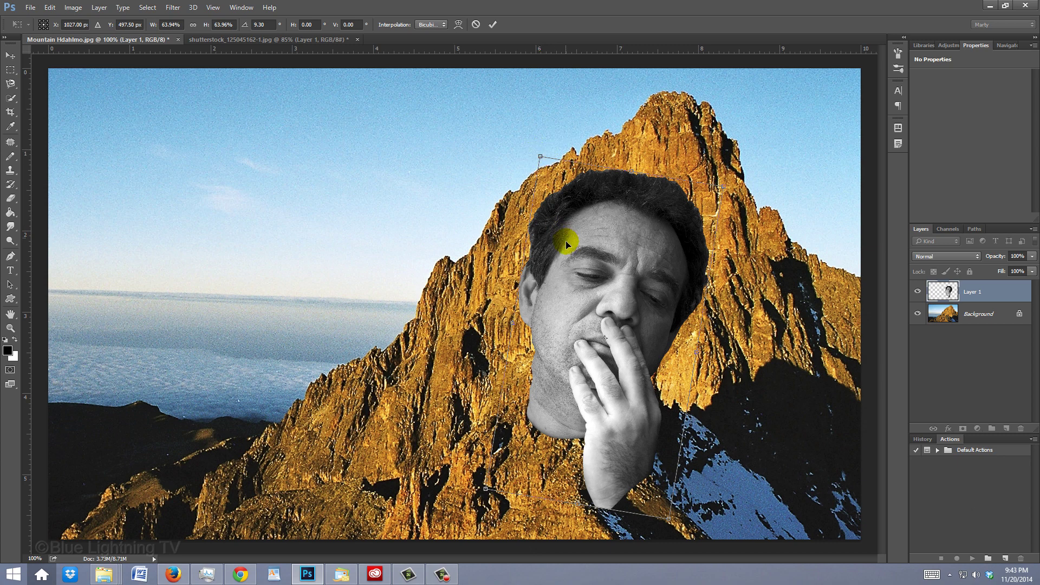
mouse_move(566, 303)
mouse_down()
mouse_move(559, 286)
mouse_move(565, 295)
mouse_up()
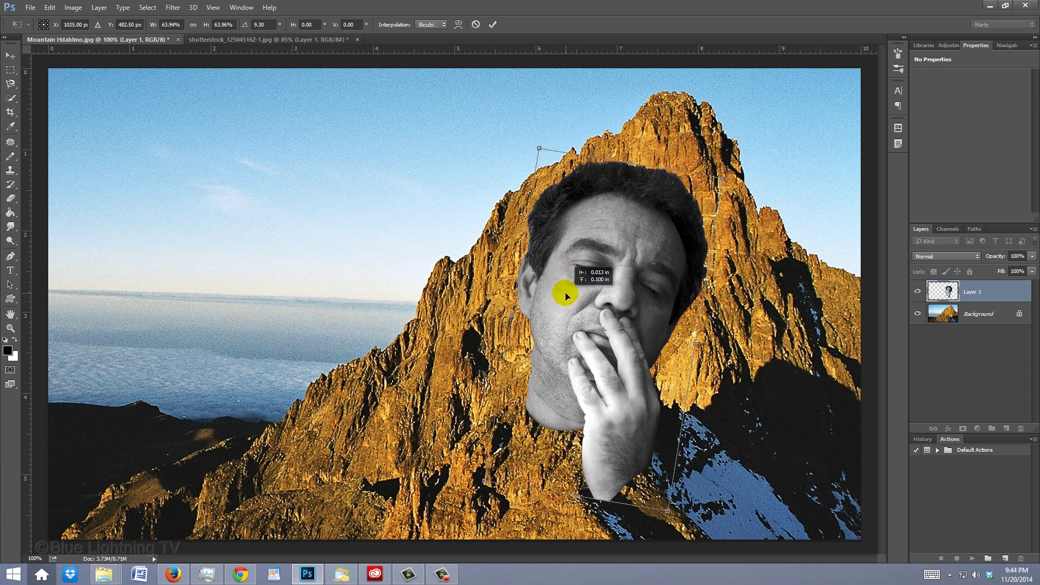
key(Return)
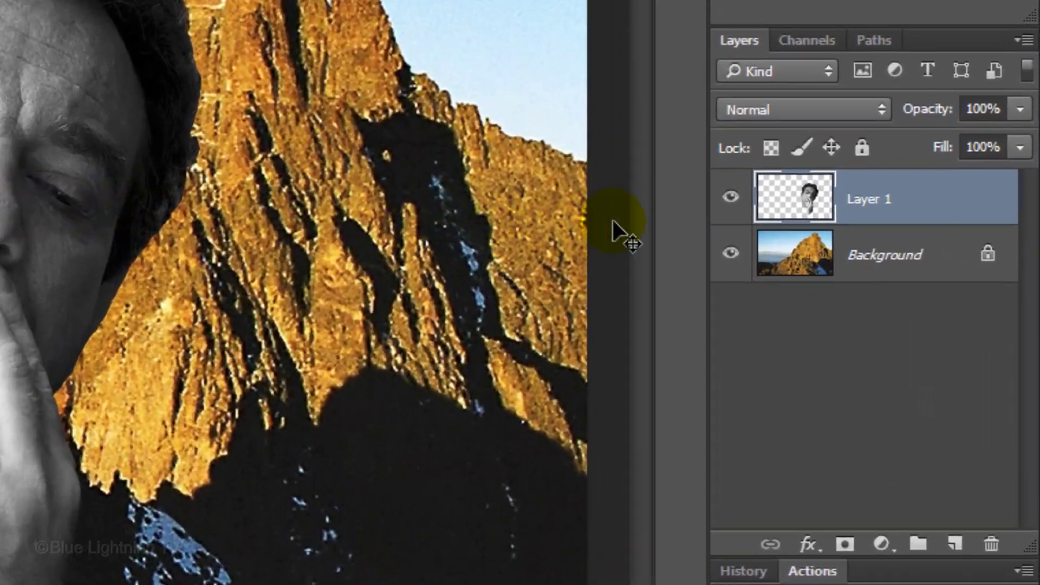
Step: Hide the face layer and select the mountain Background layer
click(832, 248)
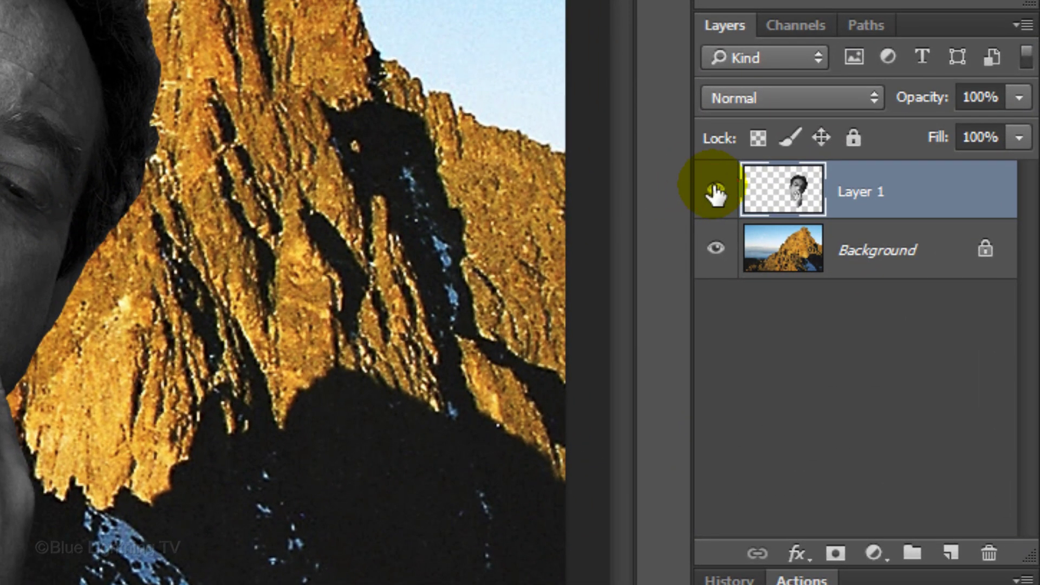
click(716, 190)
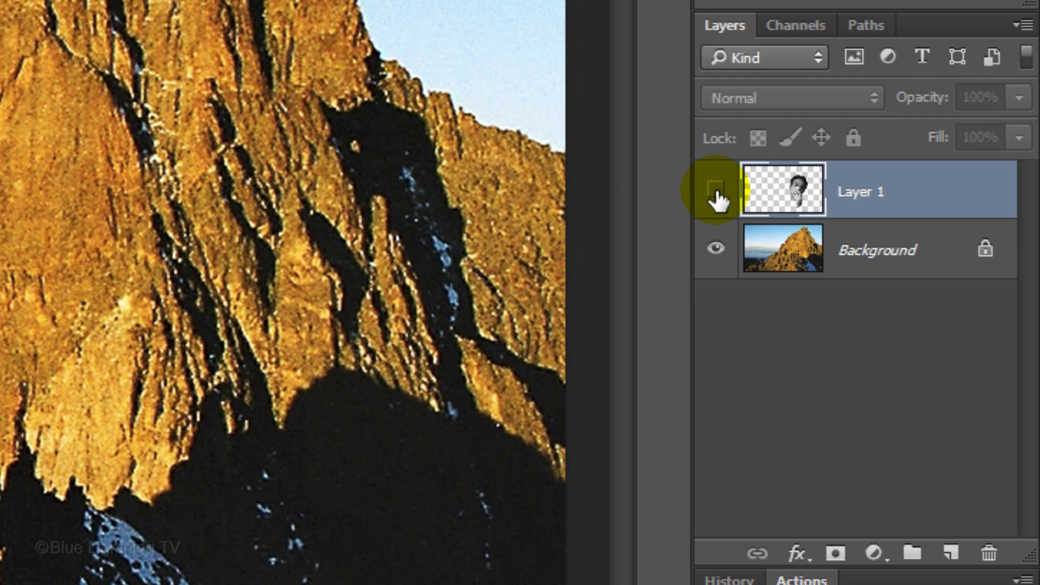
click(782, 261)
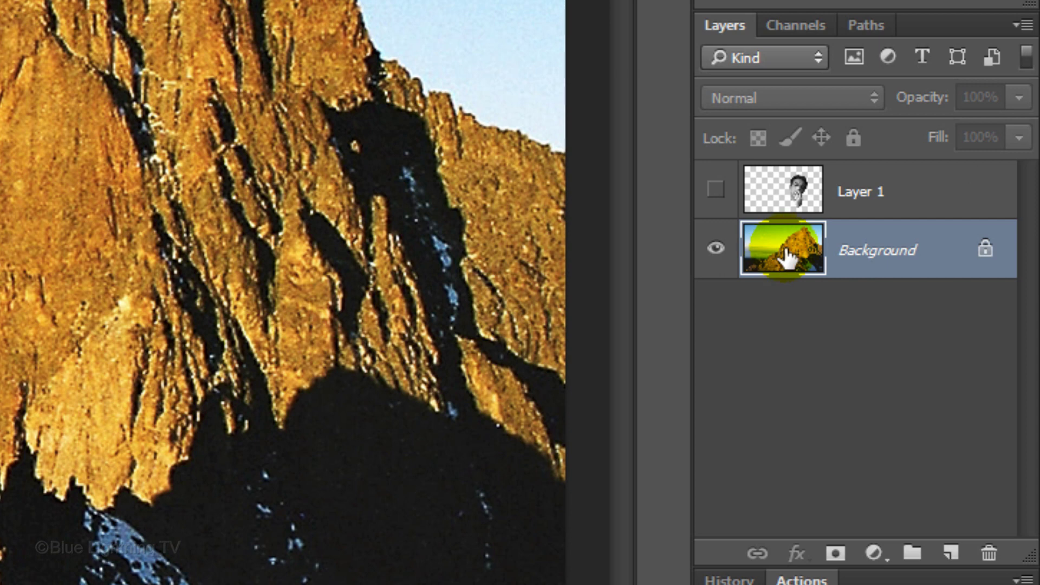
Step: Duplicate the Background into a new document named Displacement
click(1026, 26)
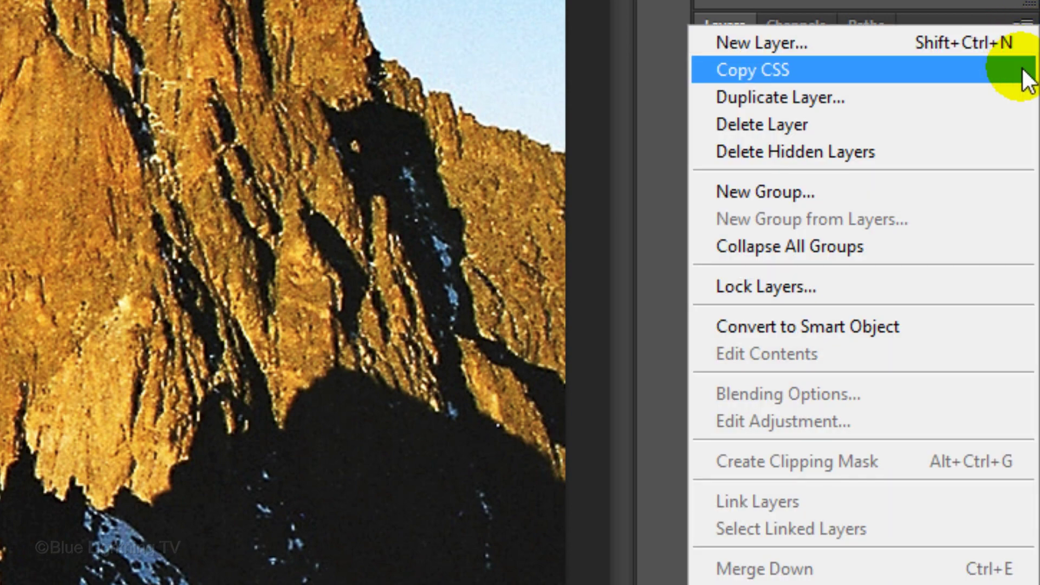
click(1019, 103)
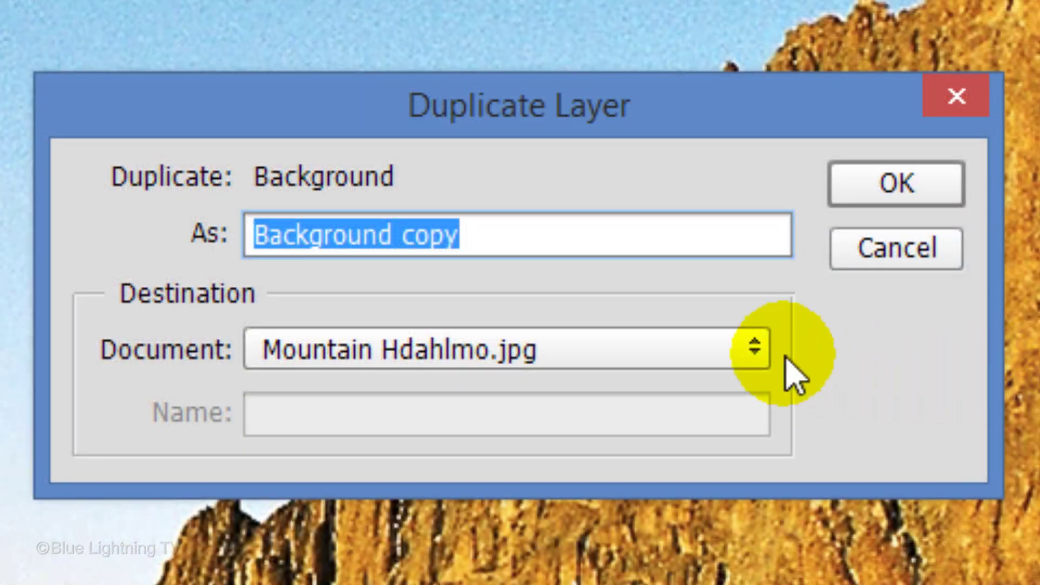
click(751, 349)
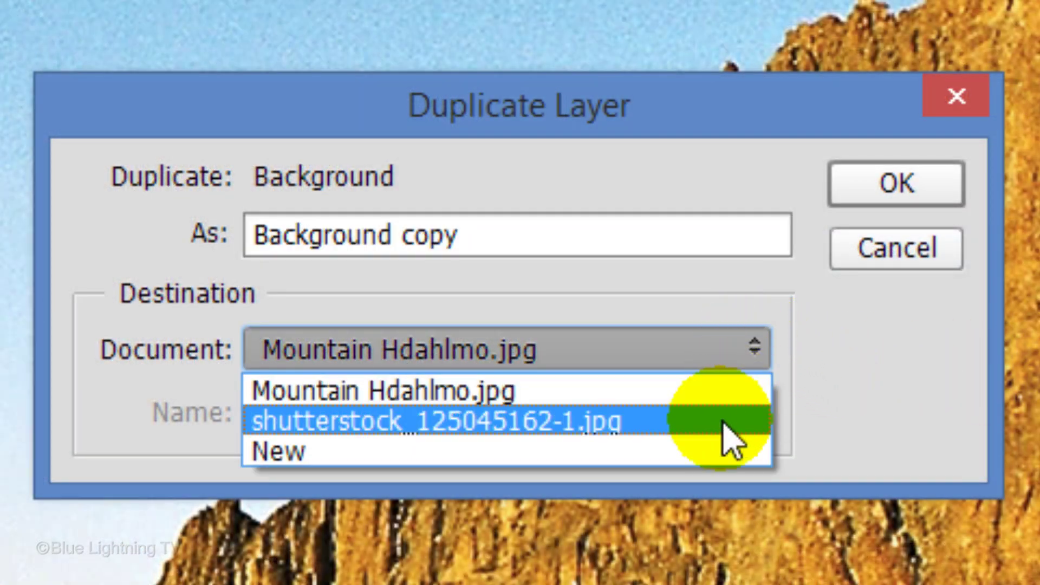
click(719, 450)
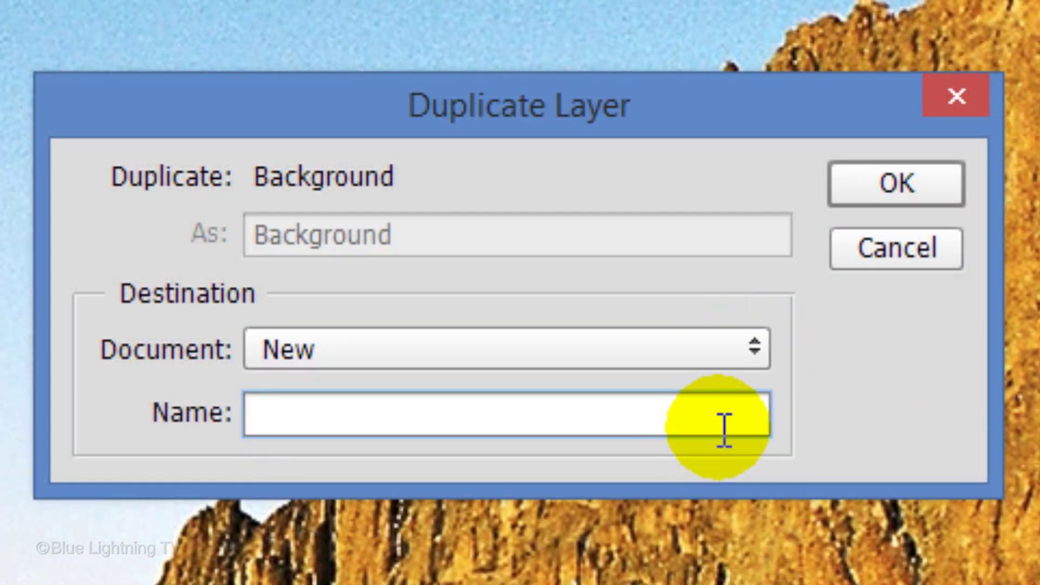
text(Displacement)
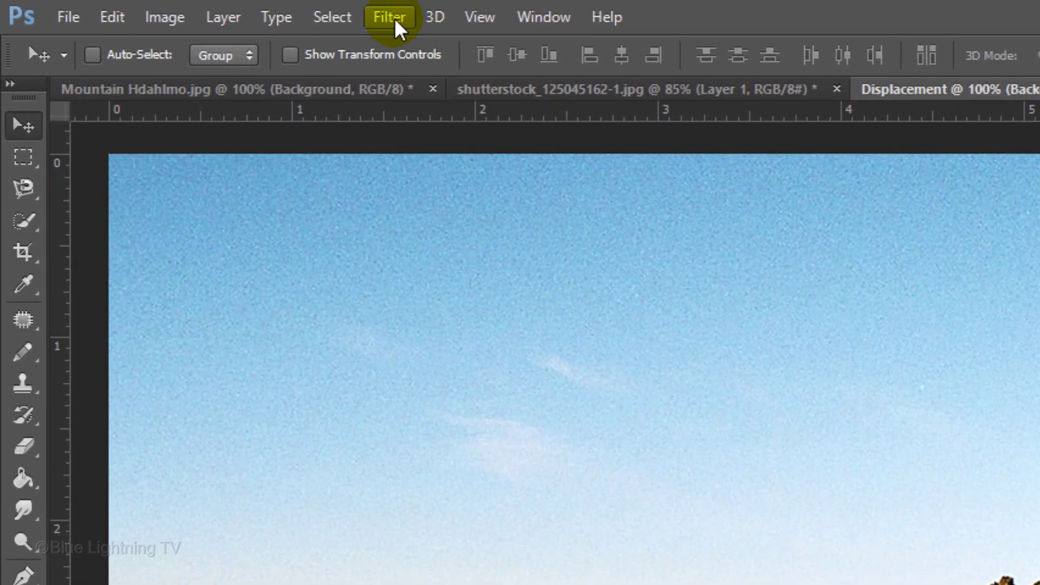
Step: Apply a 1.0-pixel Gaussian Blur to the Displacement image
click(172, 7)
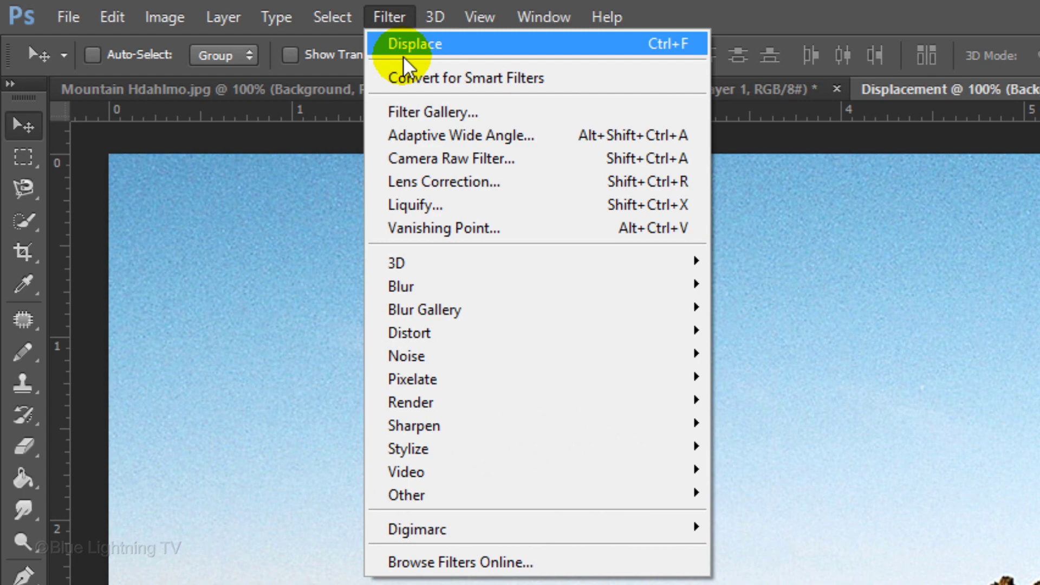
mouse_move(434, 284)
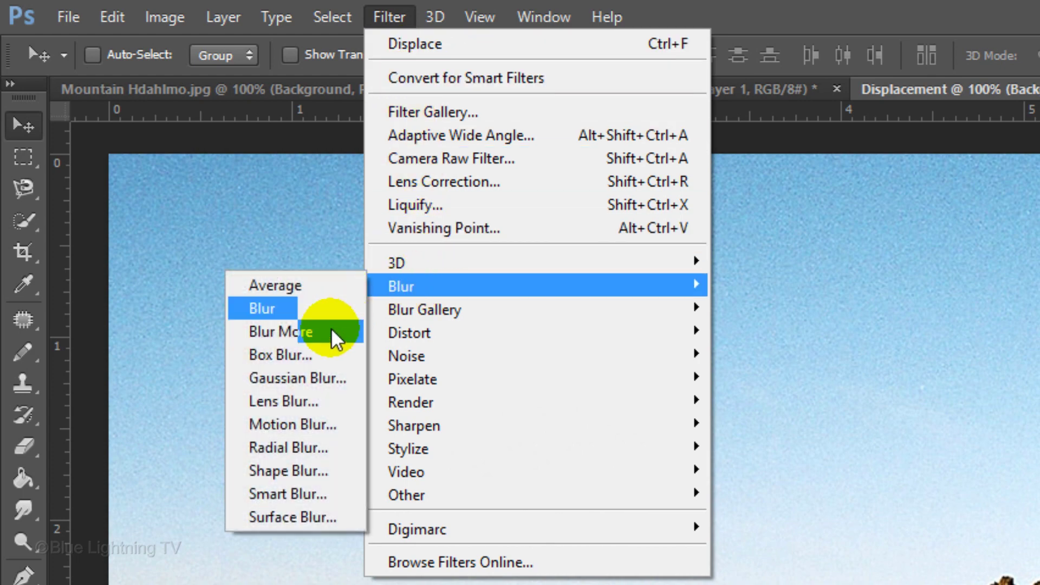
click(325, 371)
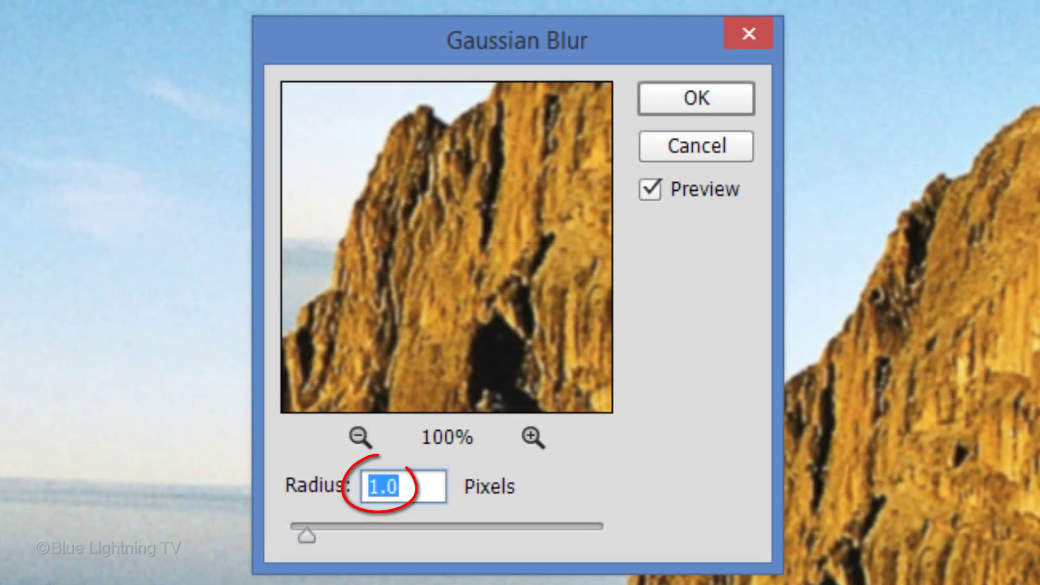
click(687, 99)
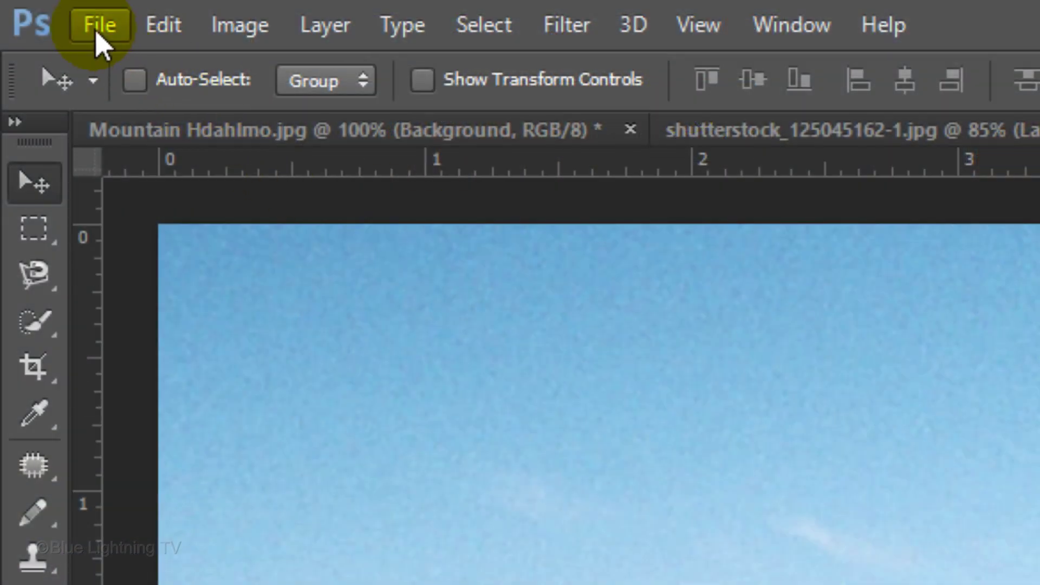
Step: Save it as Displacement.psd on the Desktop and close the document
click(100, 26)
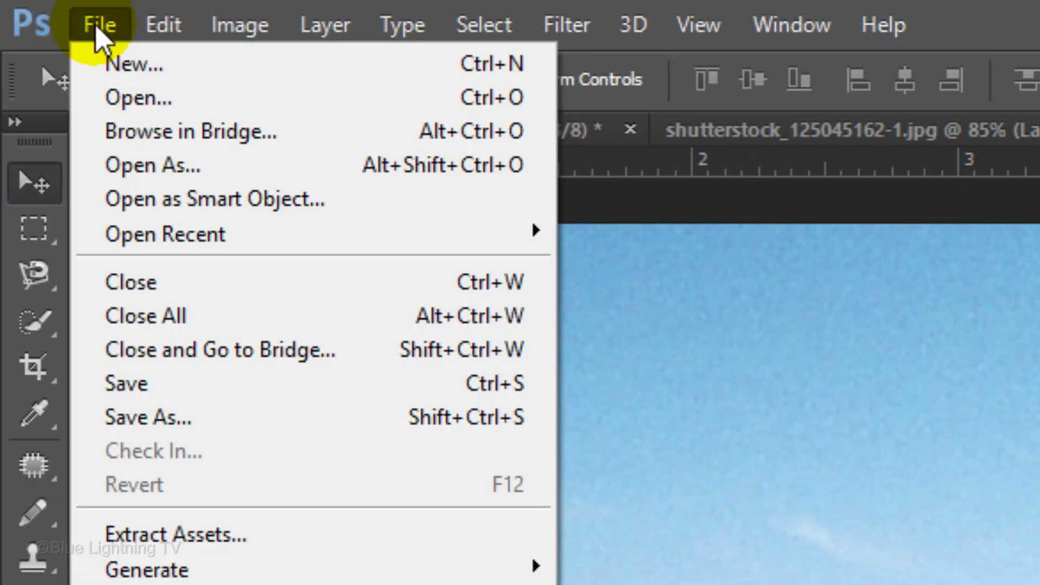
click(150, 426)
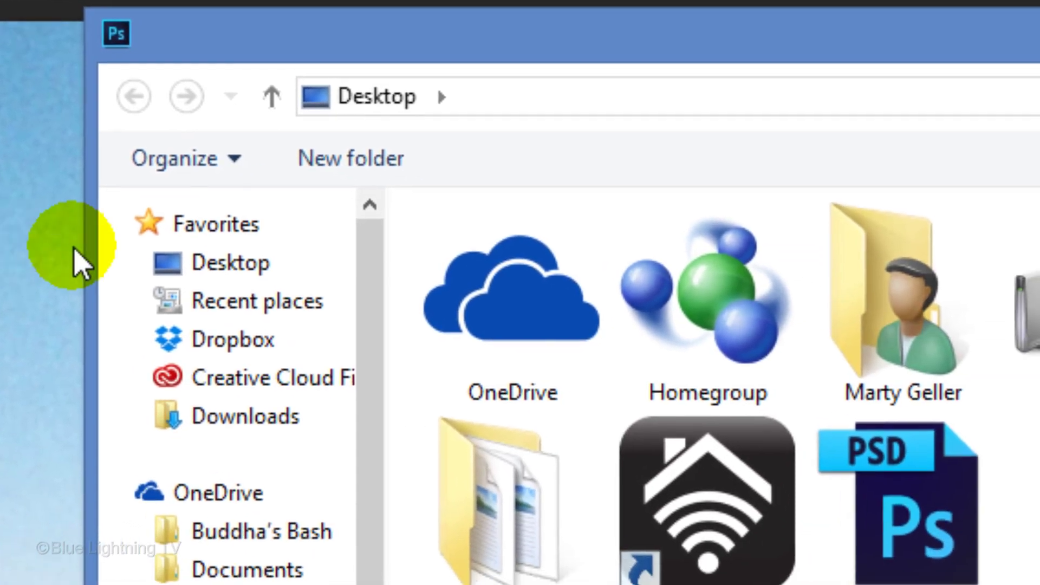
click(270, 274)
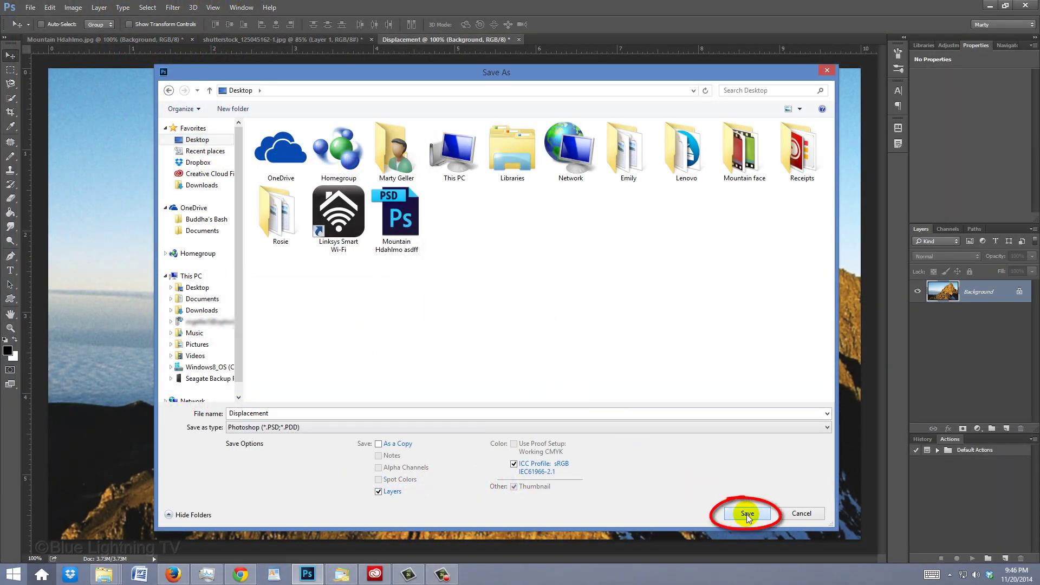
click(747, 513)
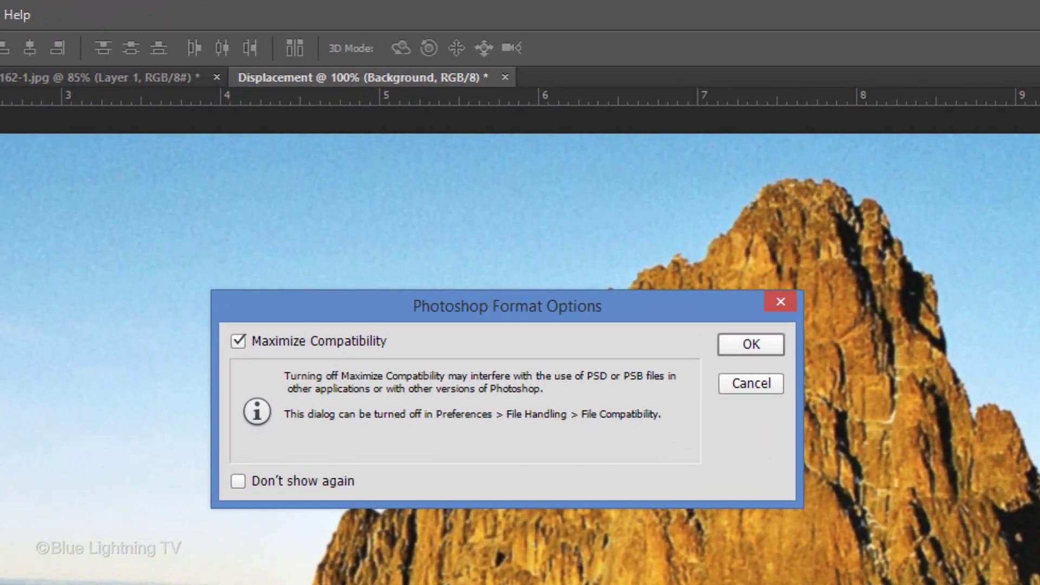
click(751, 344)
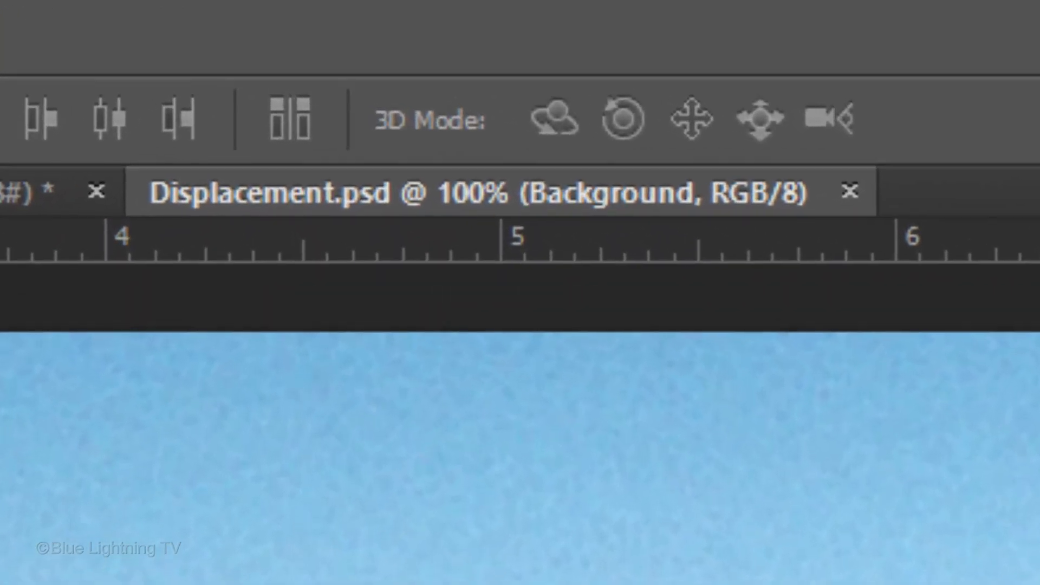
click(849, 191)
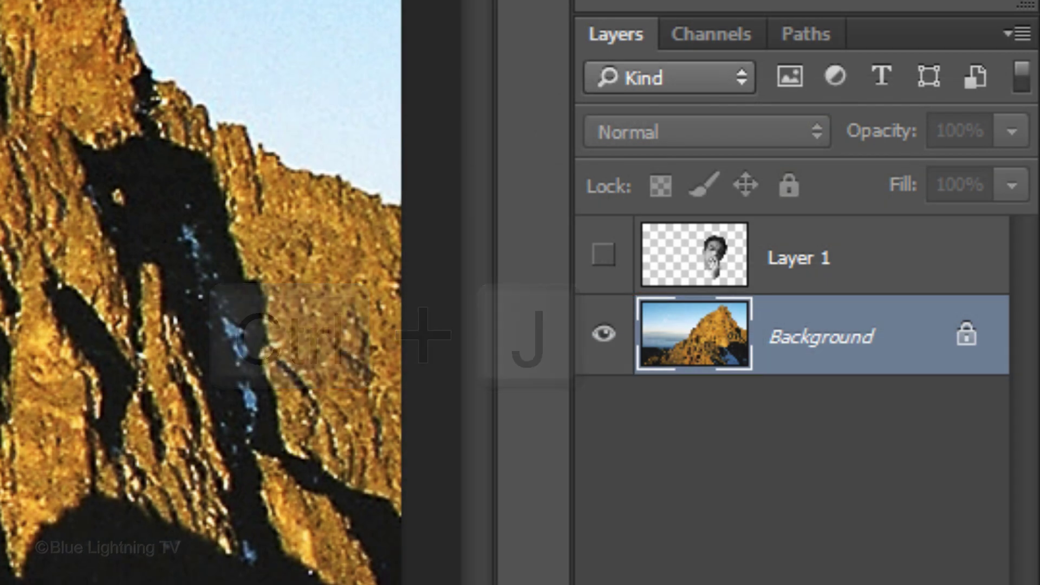
Step: Duplicate the mountain Background and set the copy's blend mode to Soft Light
key(ctrl+j)
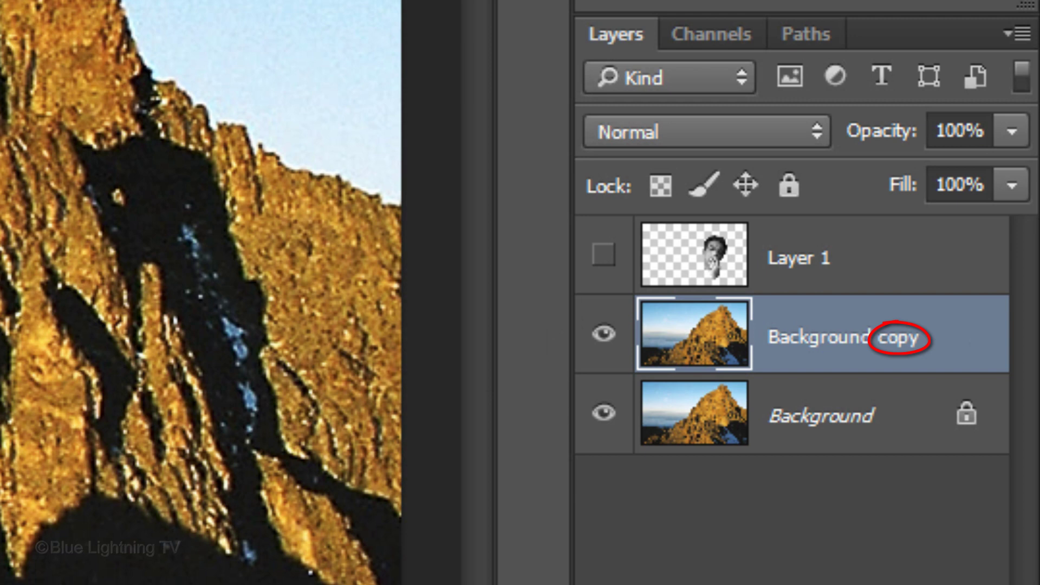
click(673, 144)
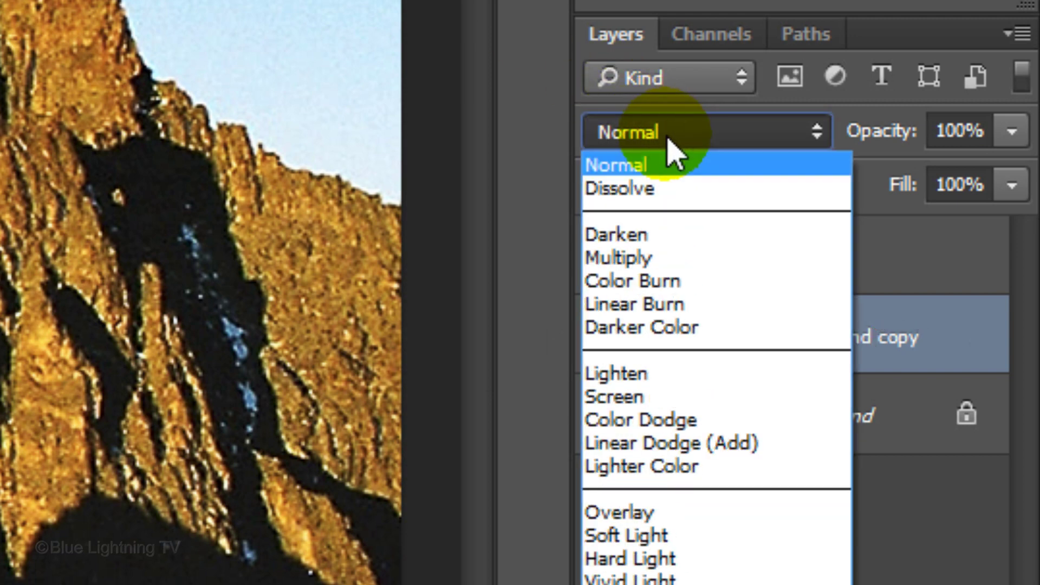
click(661, 536)
Step: Move the Background copy above Layer 1, hide it, and show and select Layer 1
click(687, 354)
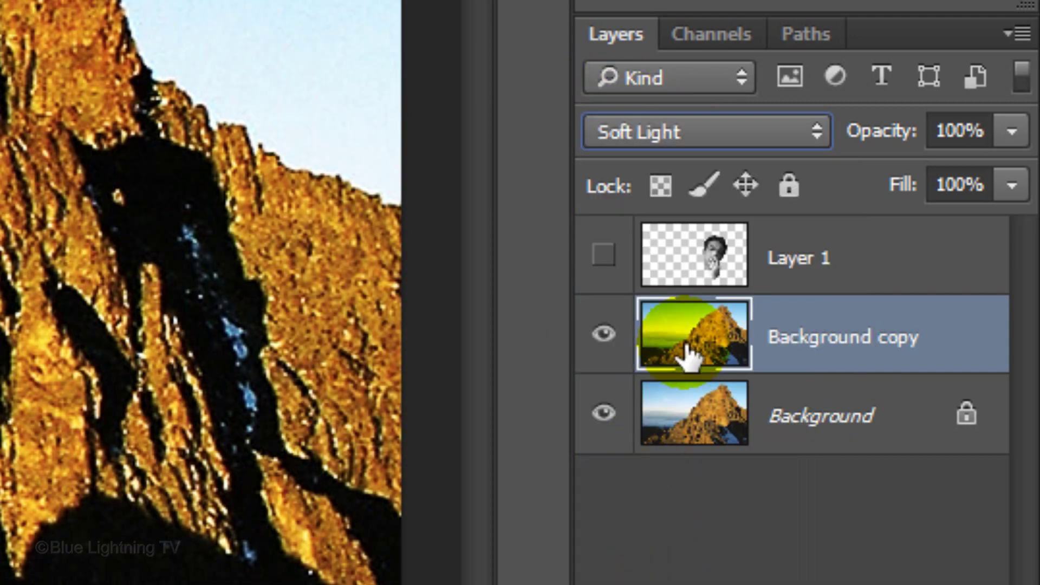
drag(687, 355, 683, 236)
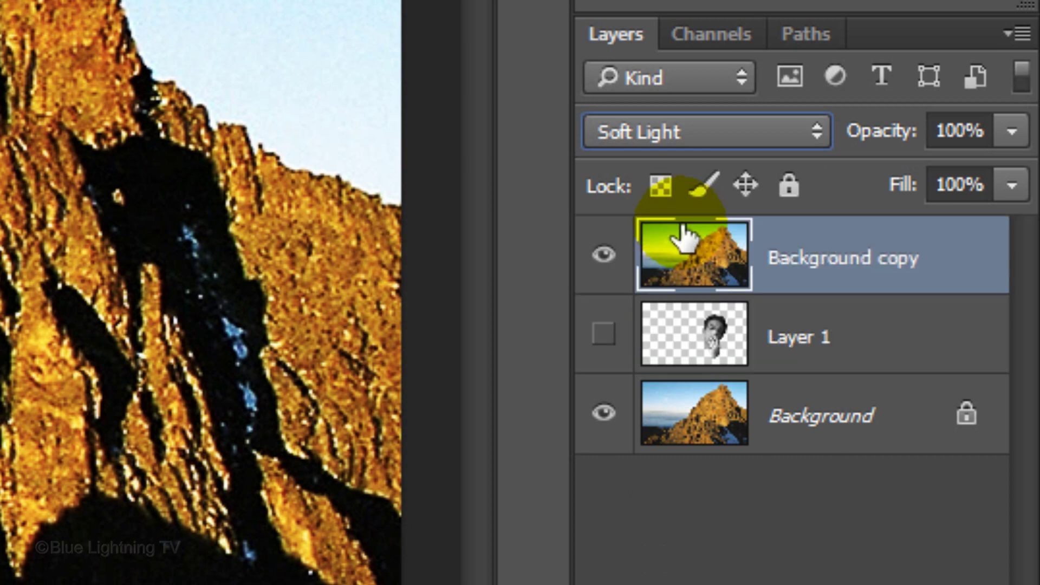
click(603, 254)
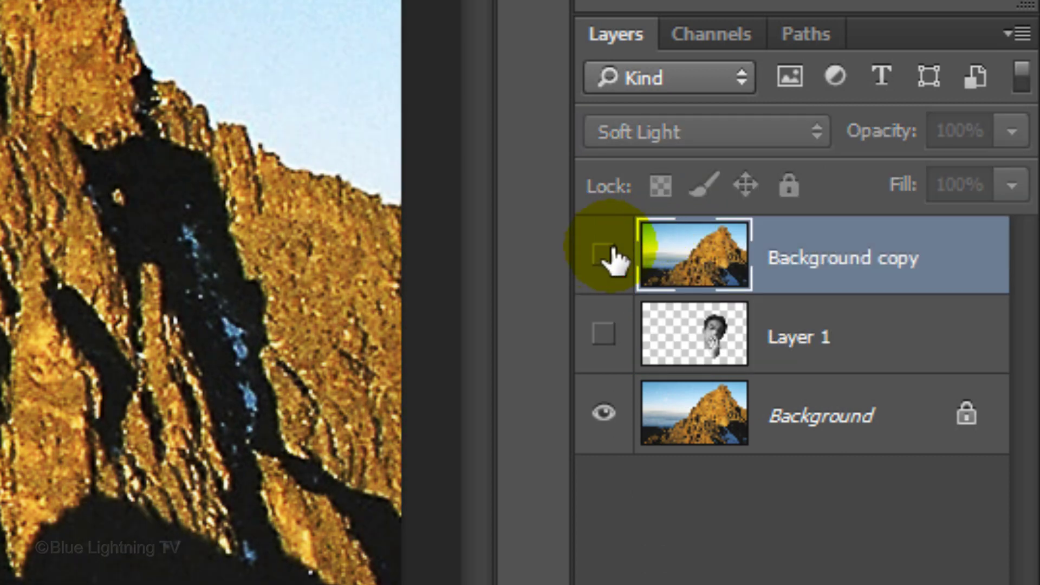
click(603, 336)
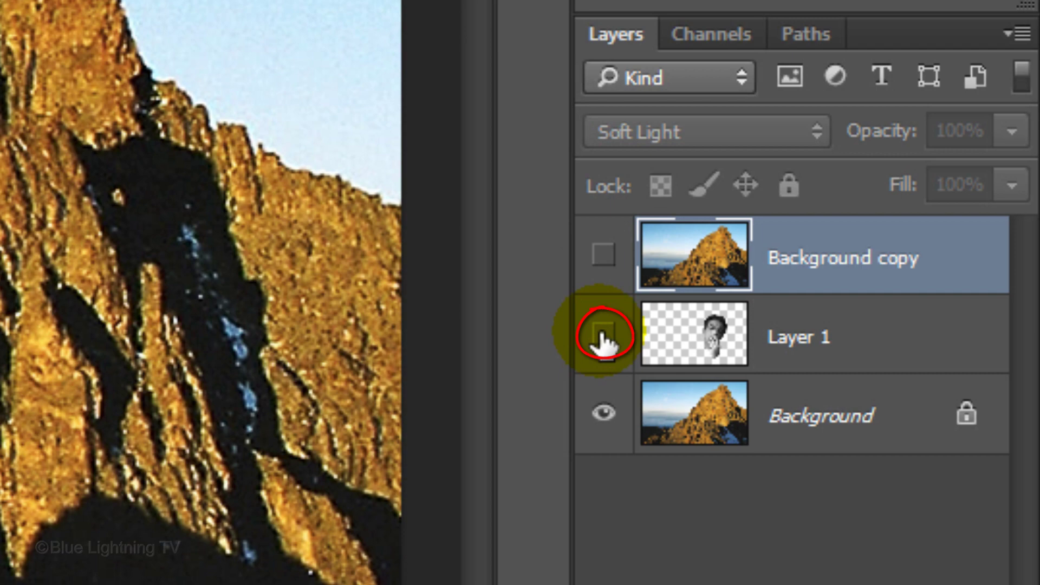
click(708, 334)
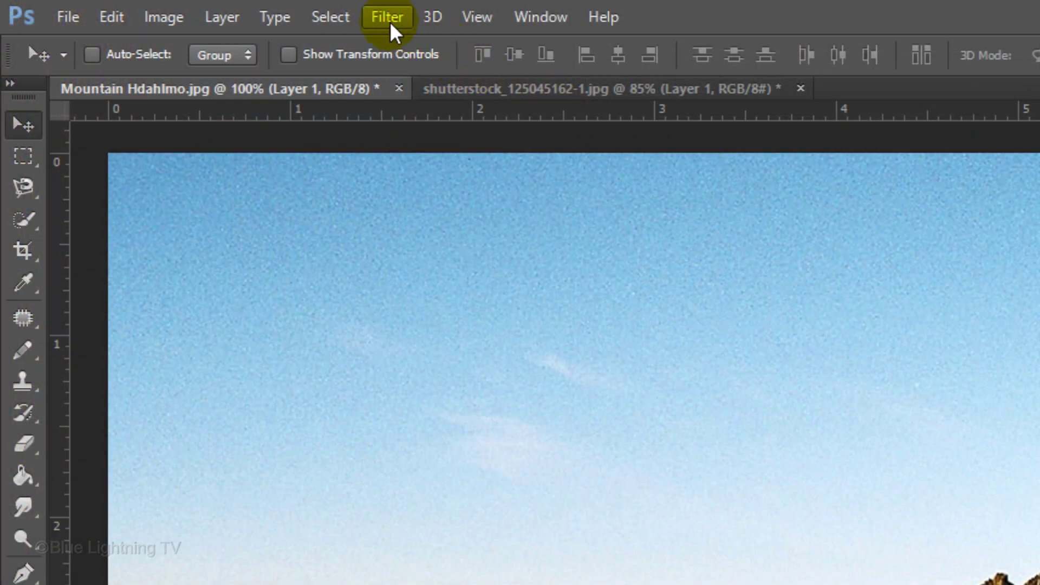
Step: Apply Displace at scale 10 by 10 to Layer 1, using Displacement.psd as the map
click(389, 21)
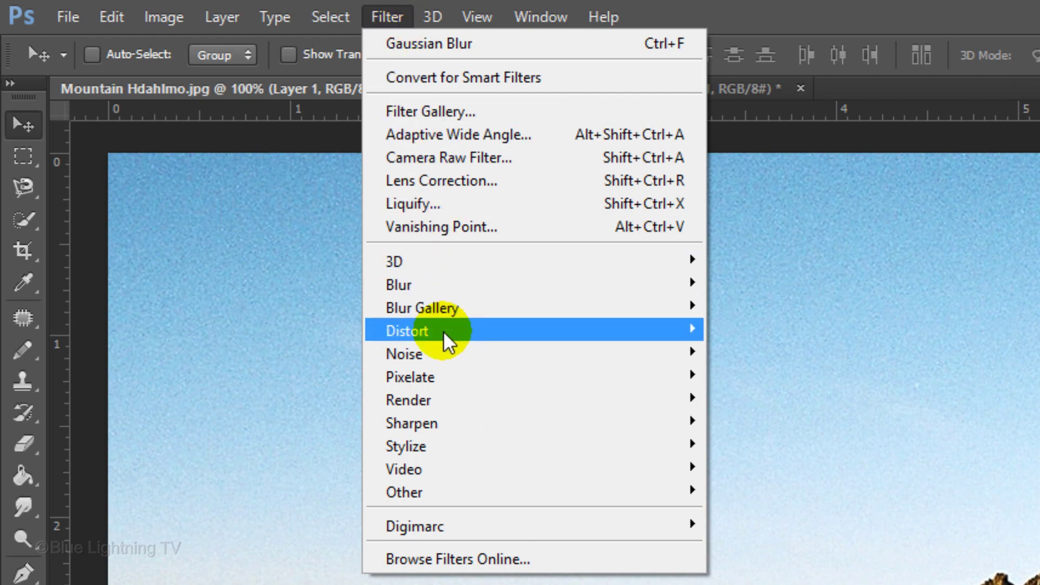
mouse_move(443, 330)
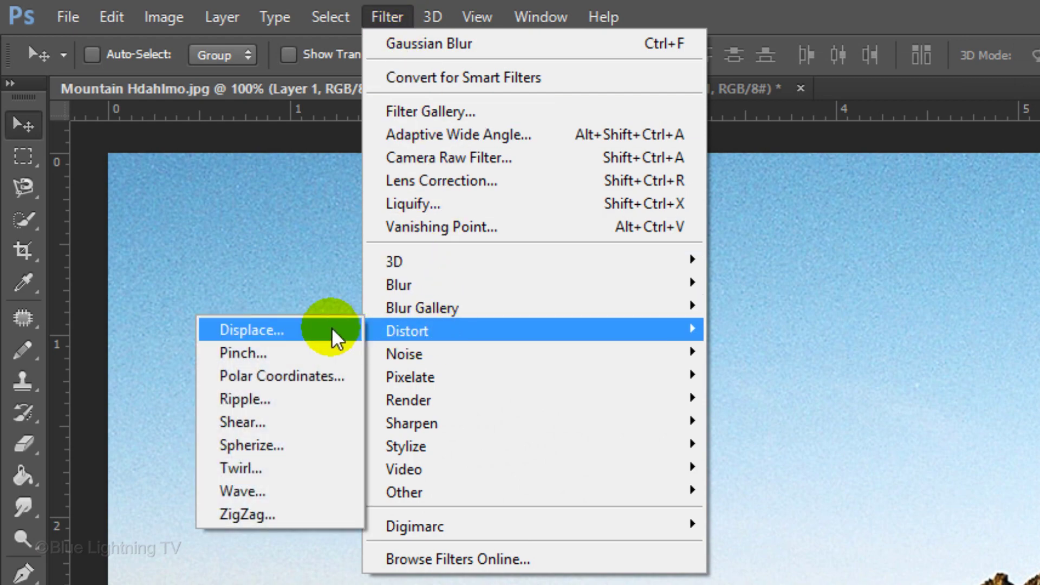
click(297, 326)
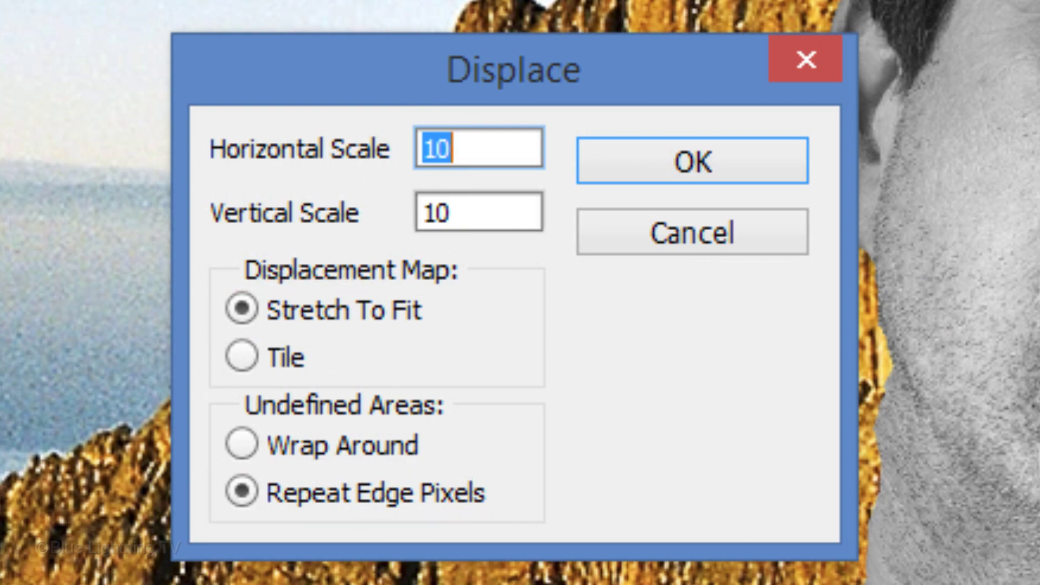
click(702, 174)
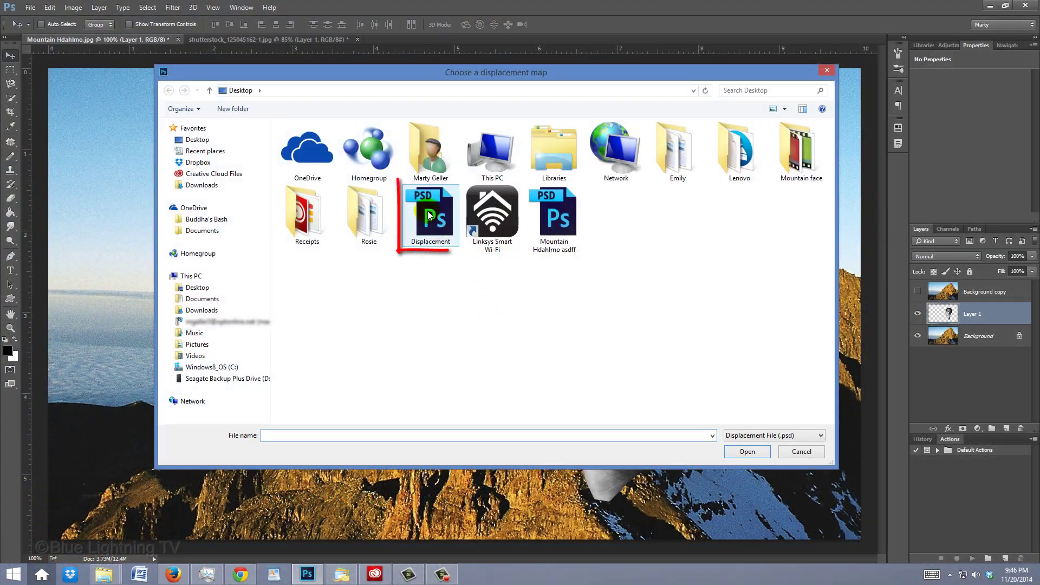
click(429, 215)
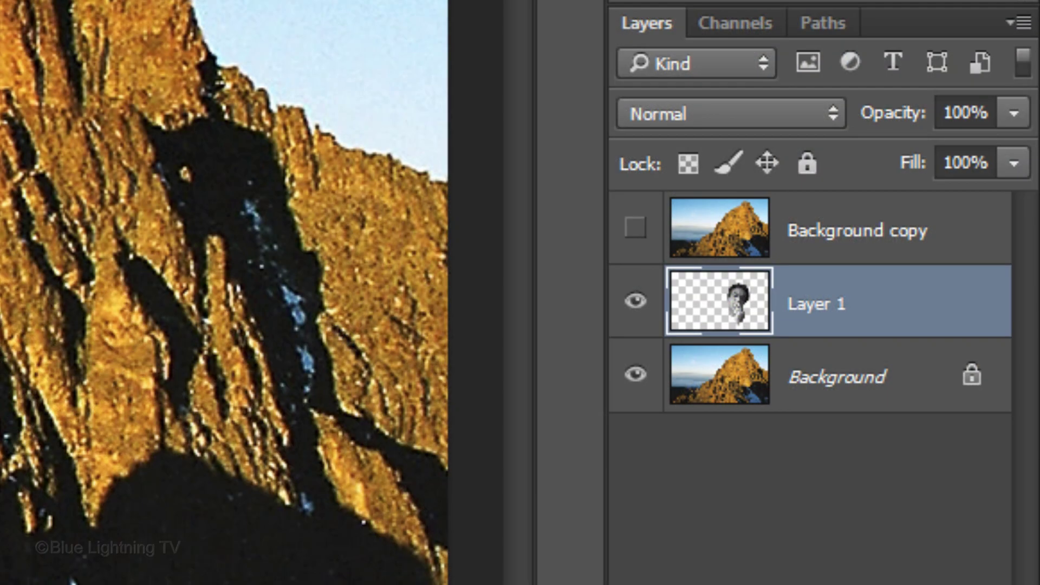
Step: Duplicate the displaced face layer, hide the copy and select the original Layer 1
key(ctrl+j)
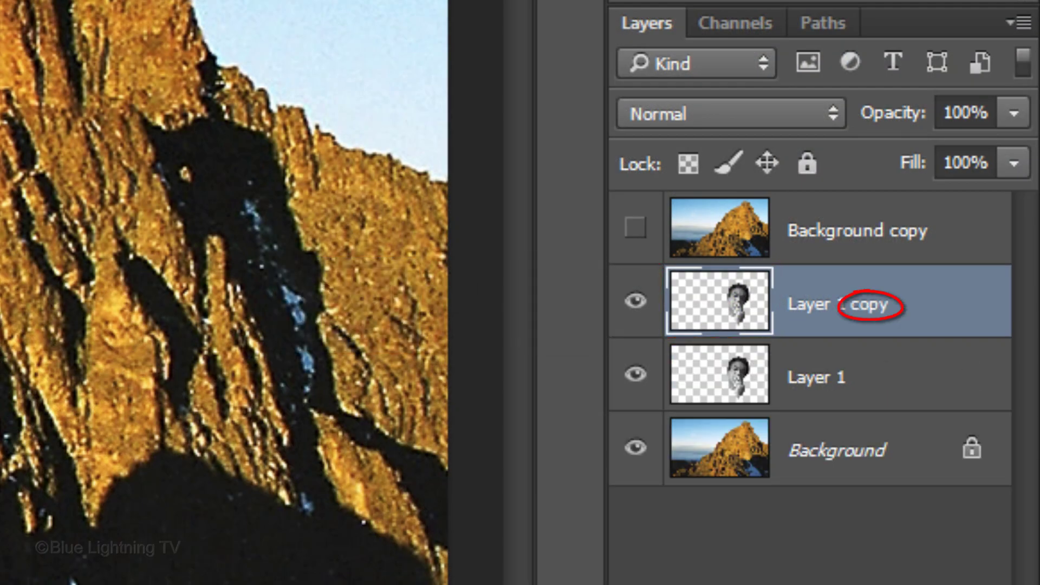
click(636, 300)
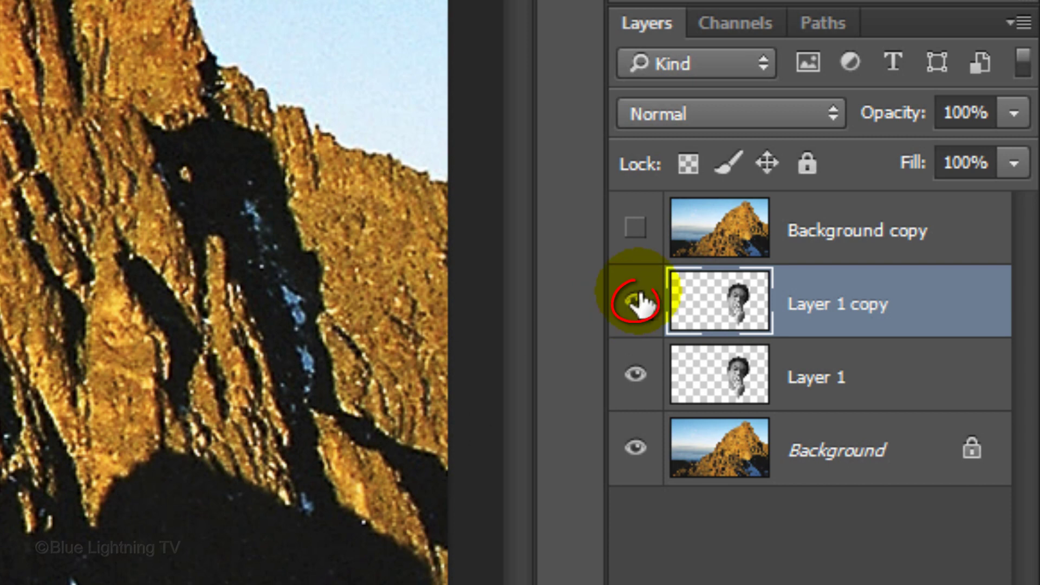
click(739, 379)
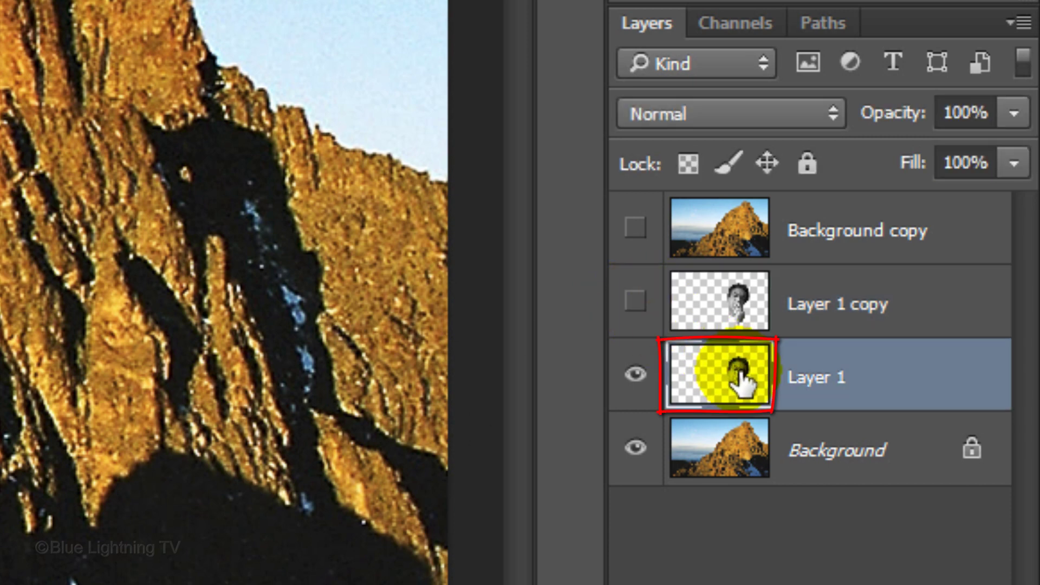
Step: Set Layer 1 to Overlay at 40% opacity, then show and select Layer 1 copy
click(734, 114)
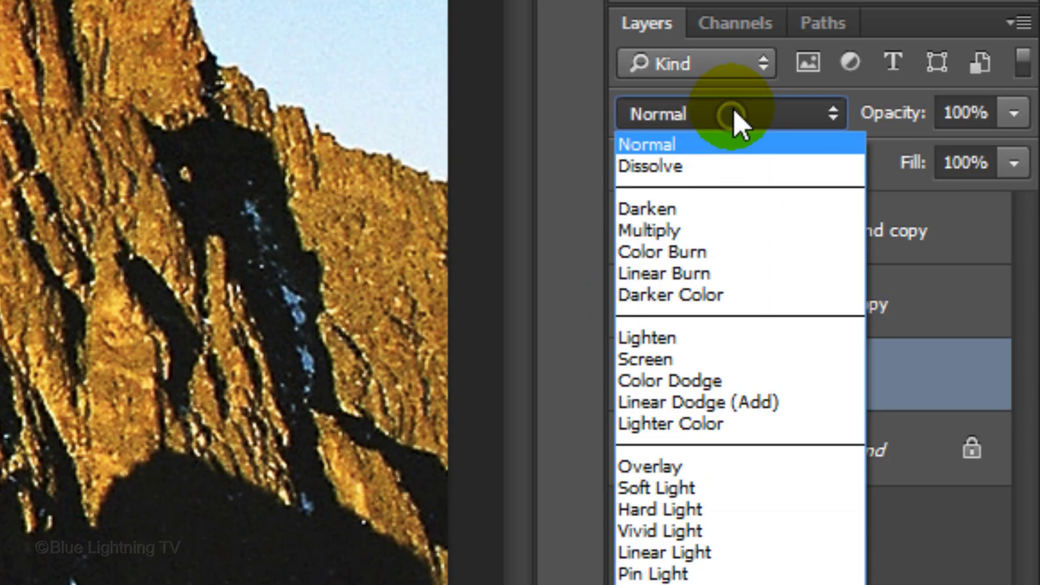
click(675, 467)
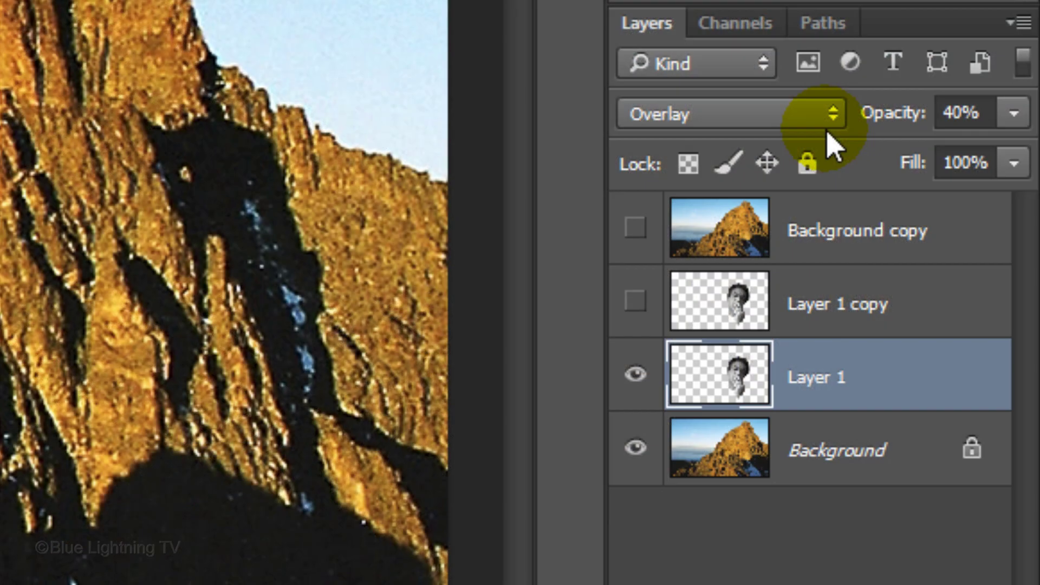
click(635, 304)
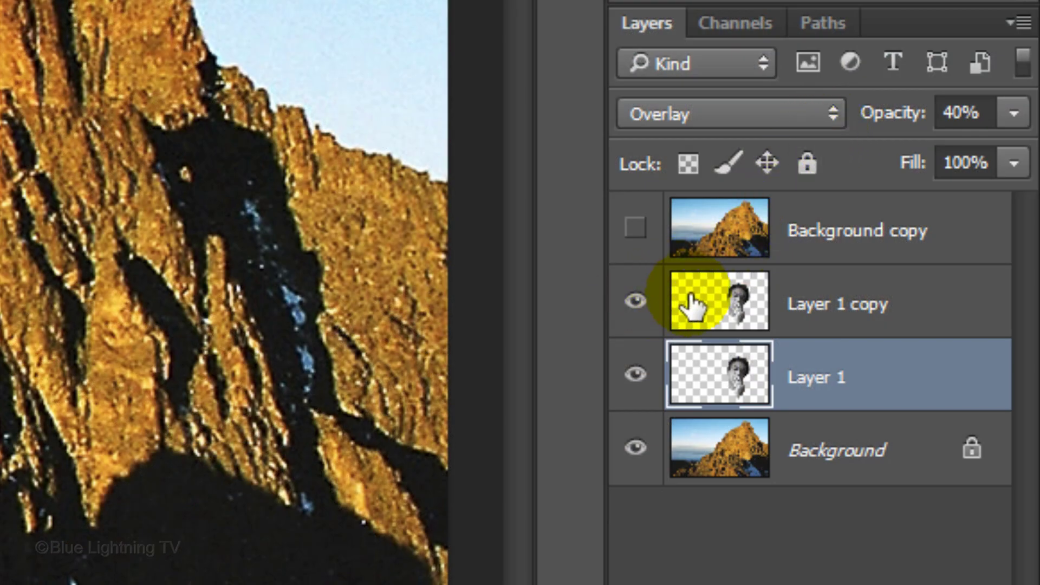
click(725, 295)
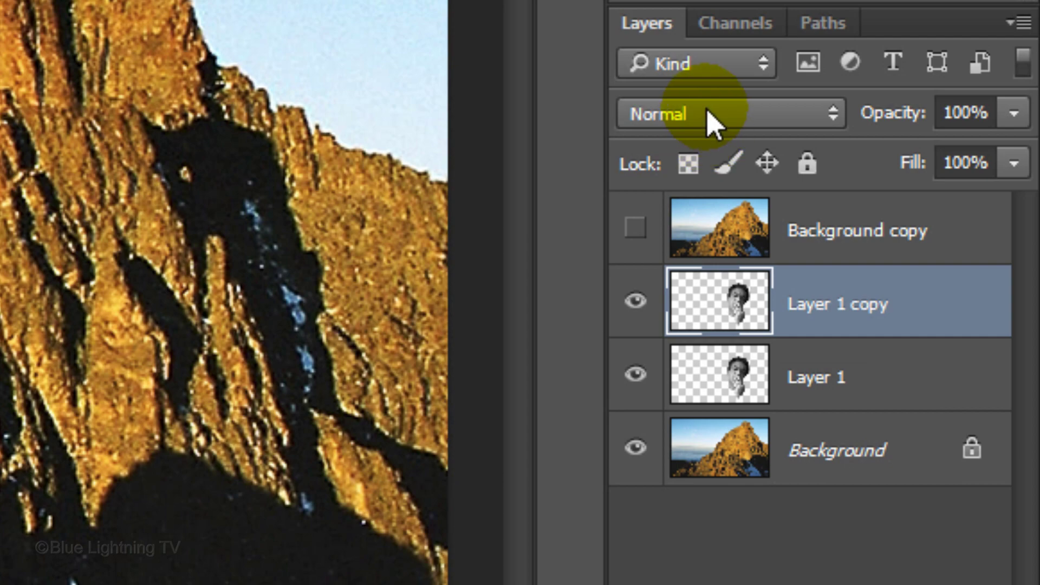
Step: Set Layer 1 copy to Multiply and add a Color Overlay with colour 3d361d
click(713, 115)
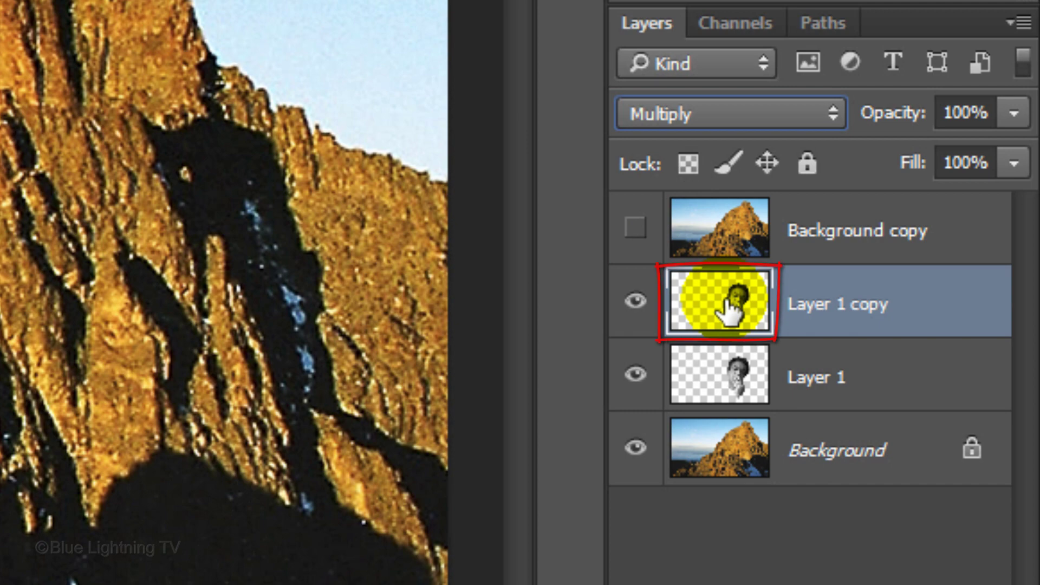
double_click(728, 304)
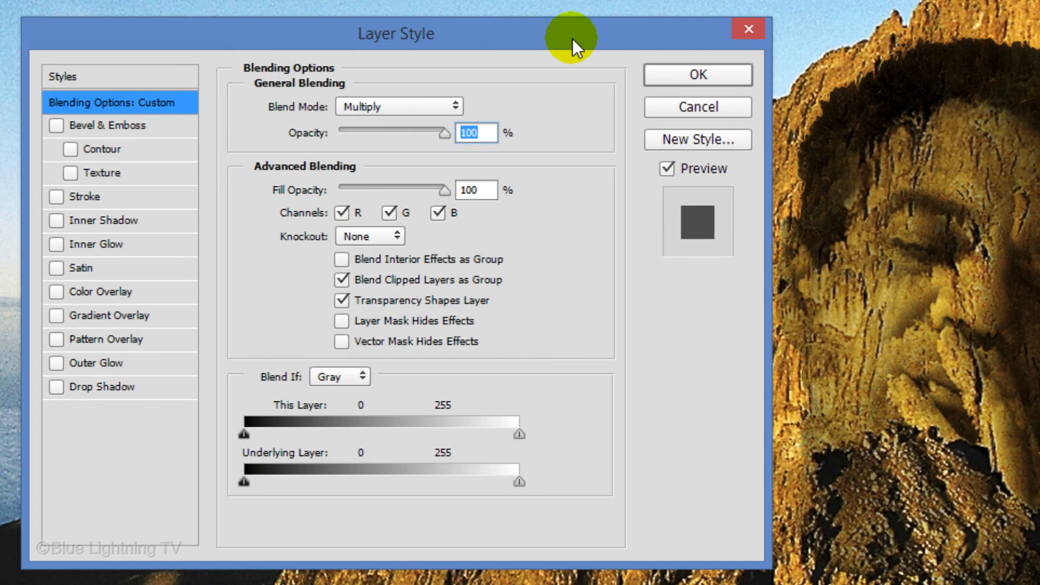
click(100, 292)
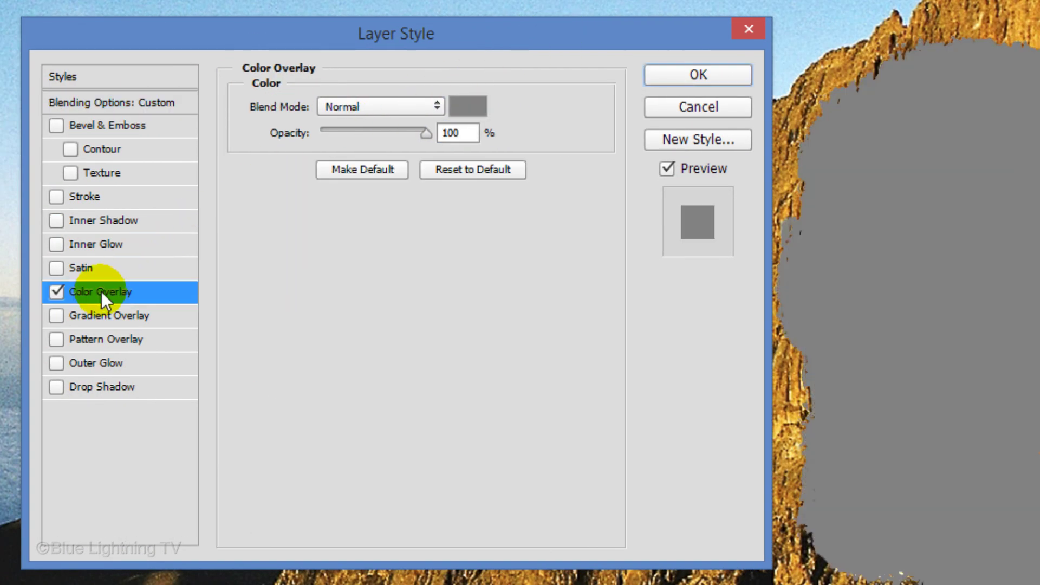
click(466, 107)
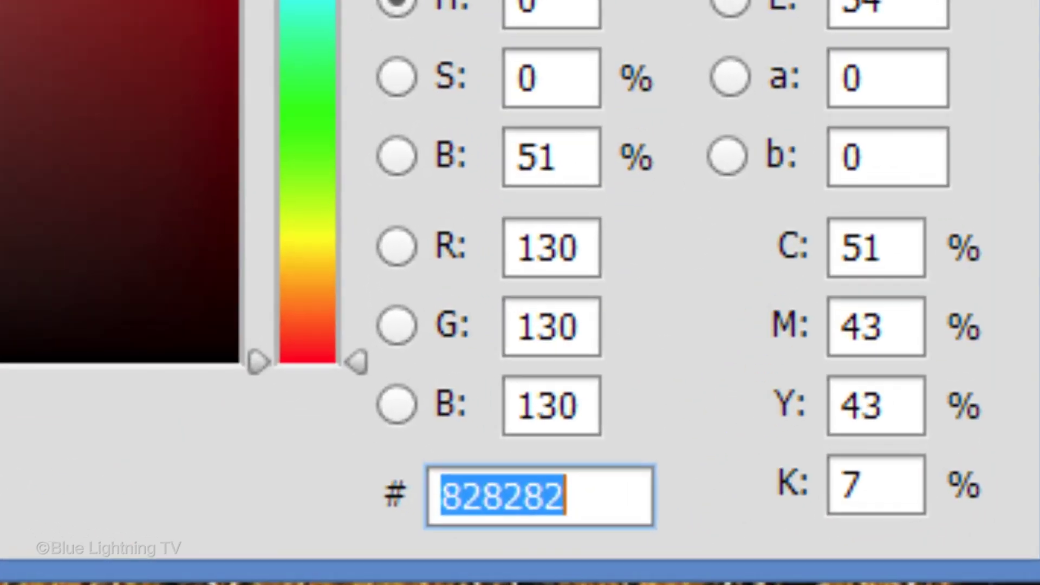
text(3d)
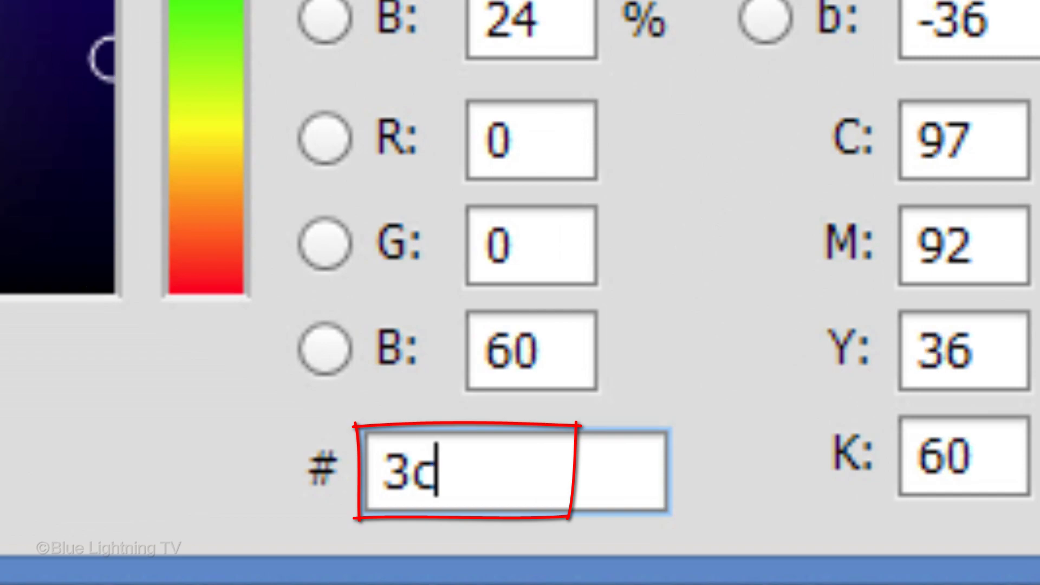
text(361d)
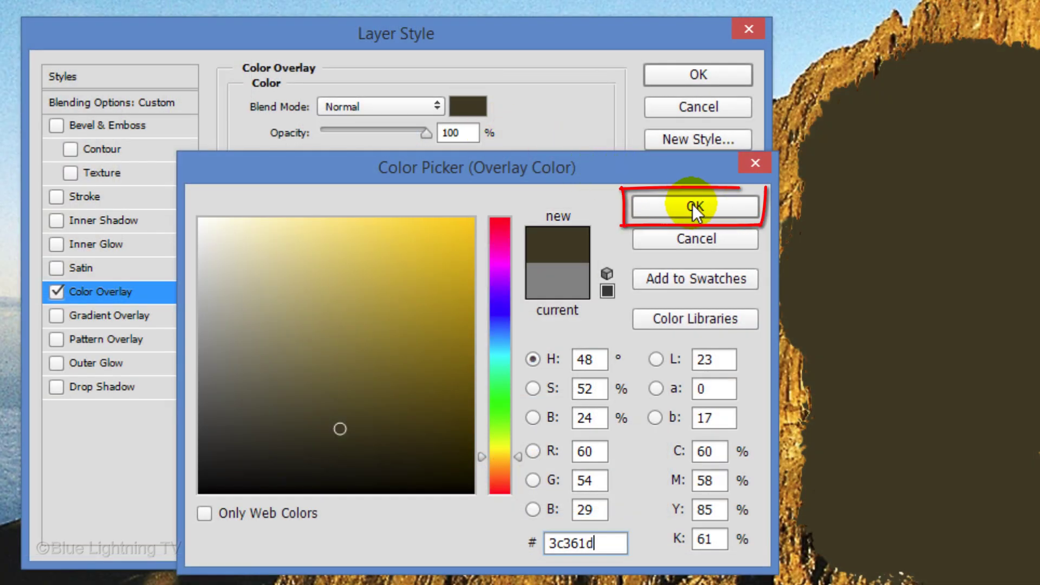
Step: Accept the dark brown 3c361d overlay colour and set the Color Overlay blend mode to Color Dodge
click(694, 204)
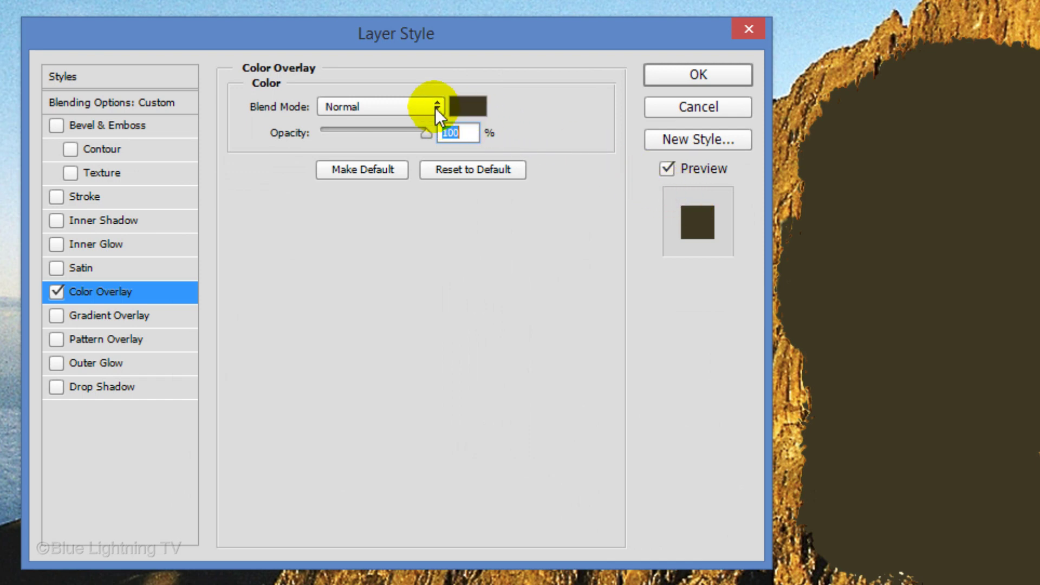
click(437, 107)
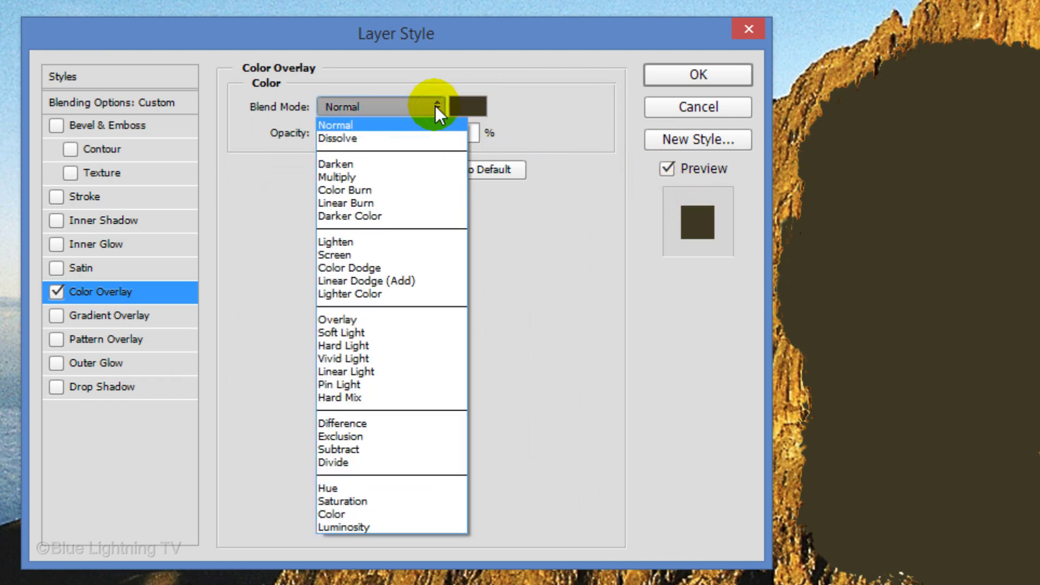
click(410, 270)
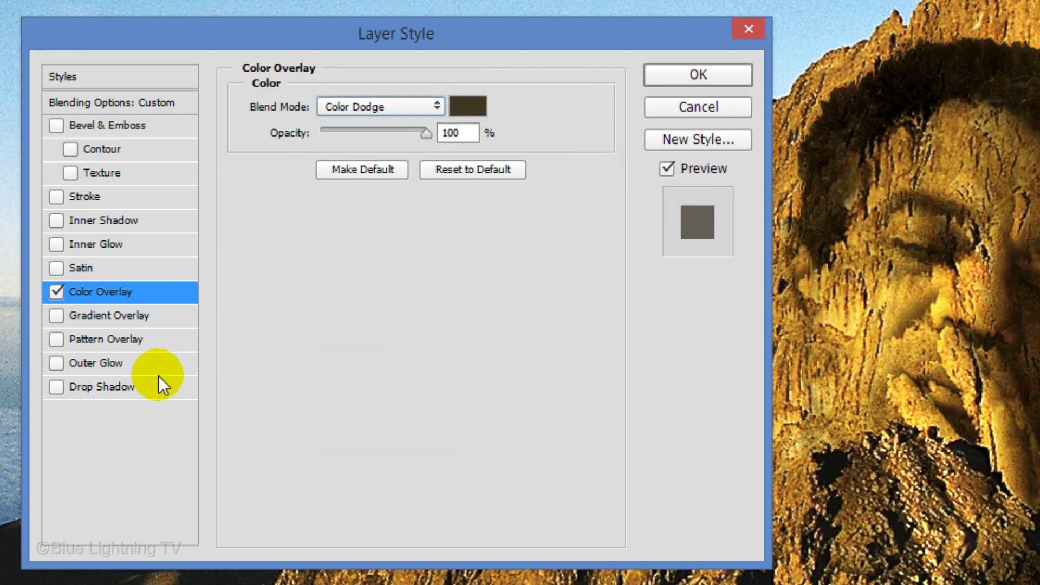
Step: Add a Drop Shadow to the face copy with a distance of 93 px
click(126, 387)
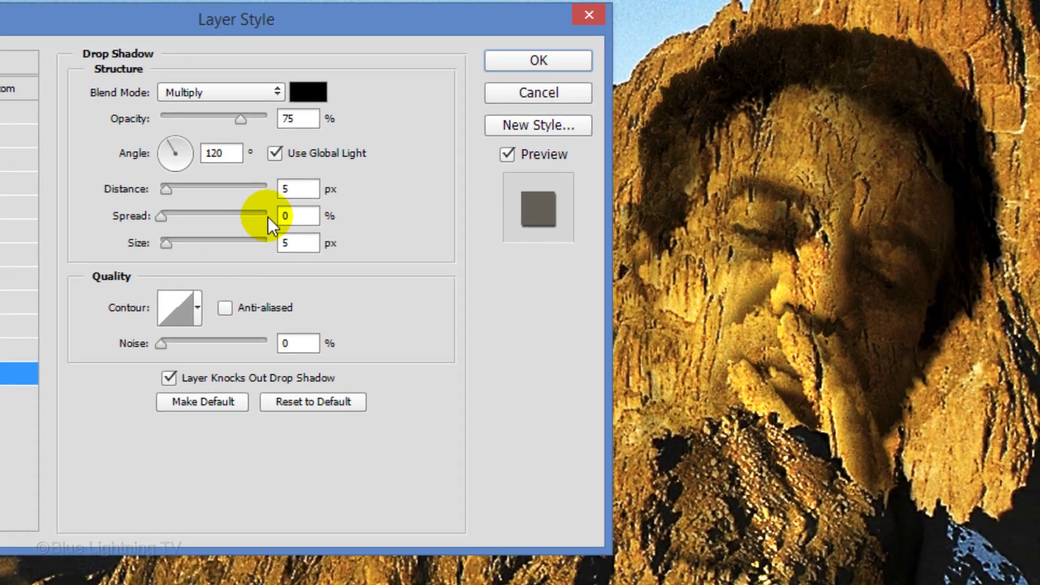
click(306, 189)
key(BackSpace)
text(93)
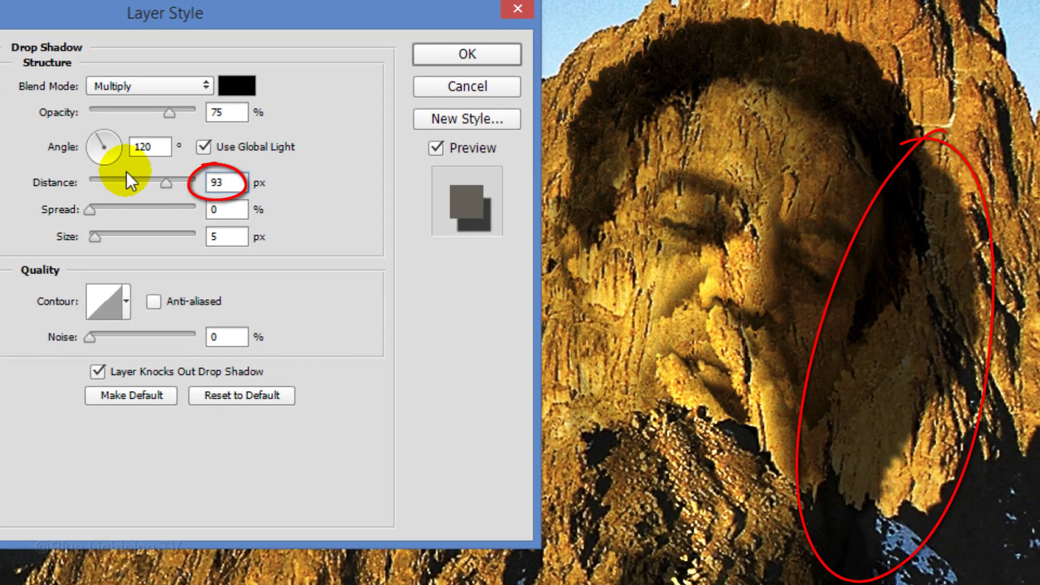
click(163, 155)
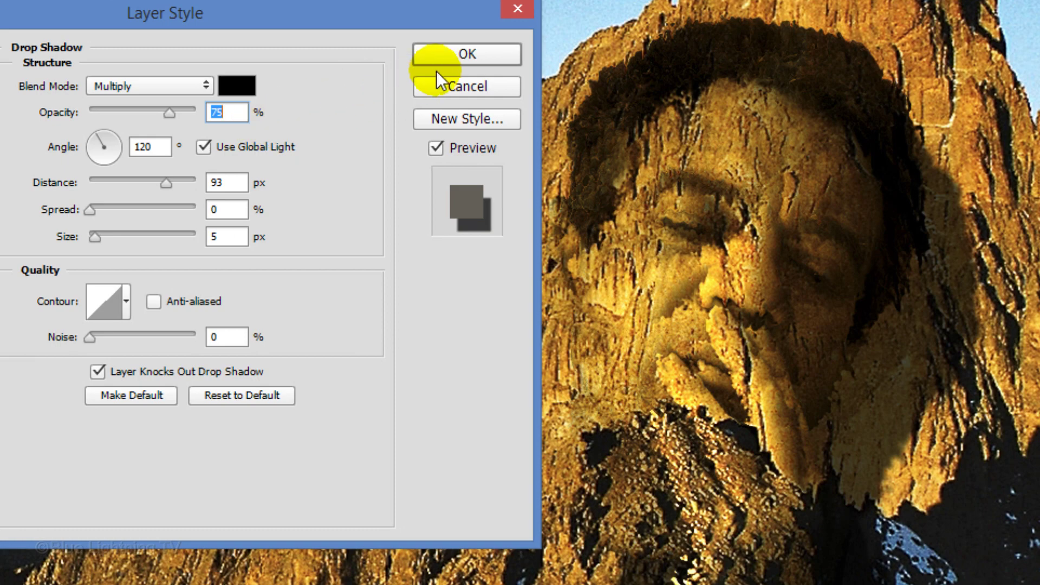